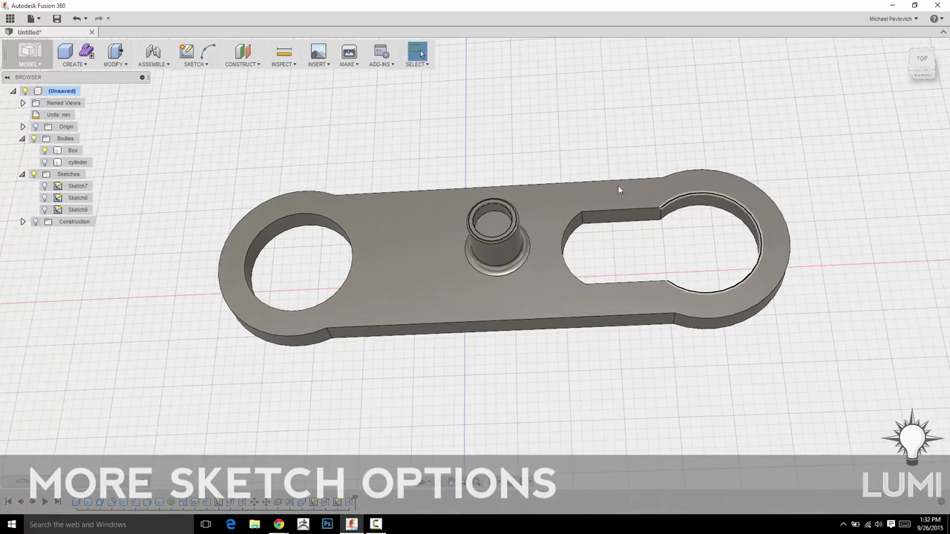
- Make Sketch9 visible on the plate and open it for editing
middle_click_drag(623, 398, 645, 394, "shift")
key("Escape")
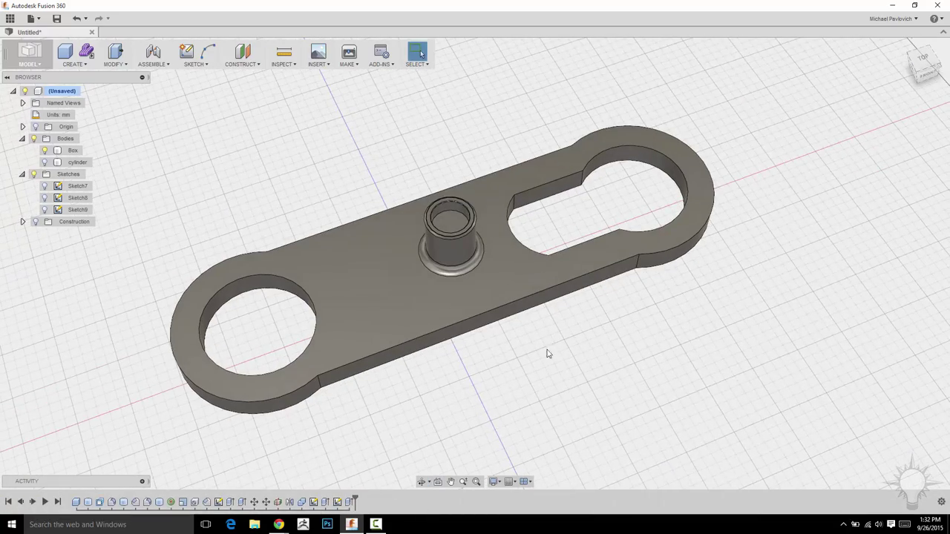
right_click(338, 505)
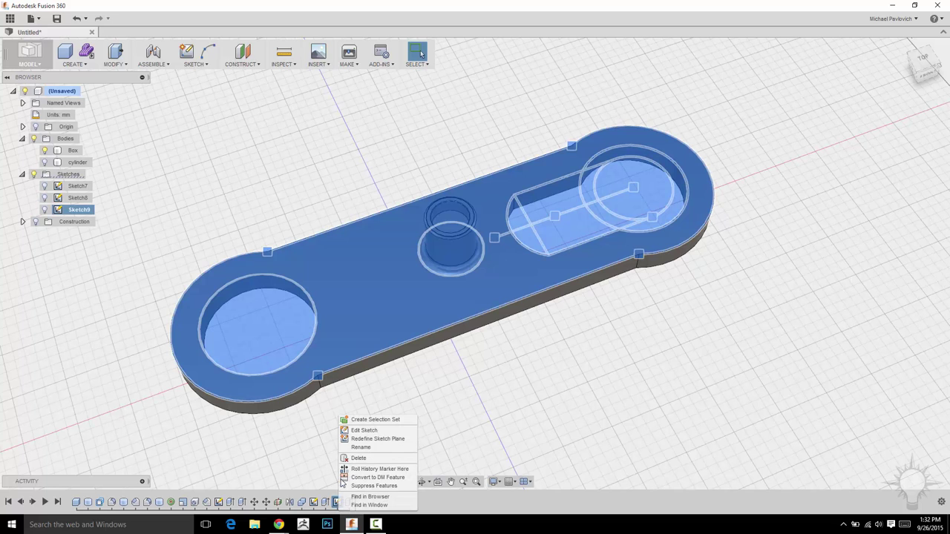
middle_click_drag(146, 158, 152, 169)
left_click(44, 210)
left_click(307, 178)
middle_click_drag(642, 179, 611, 160)
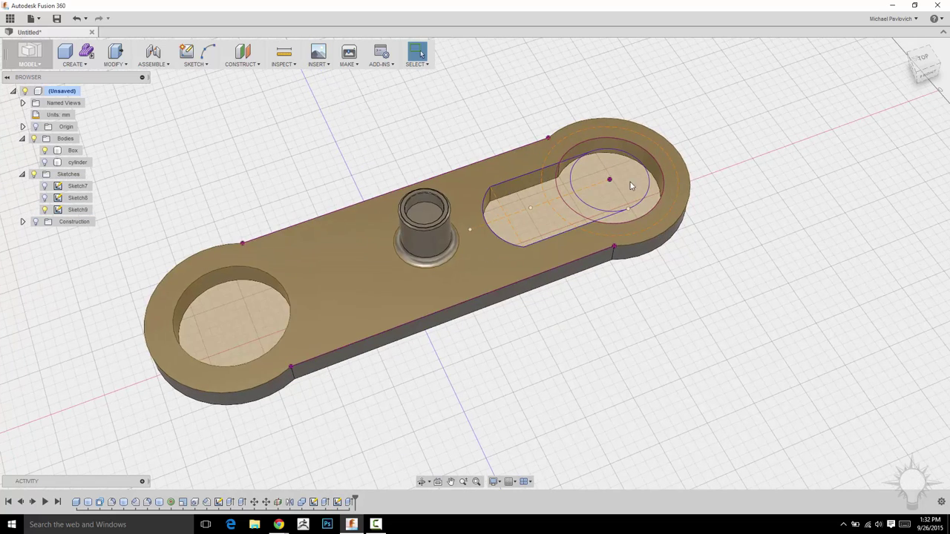
left_click(75, 210)
right_click(76, 211)
left_click(98, 234)
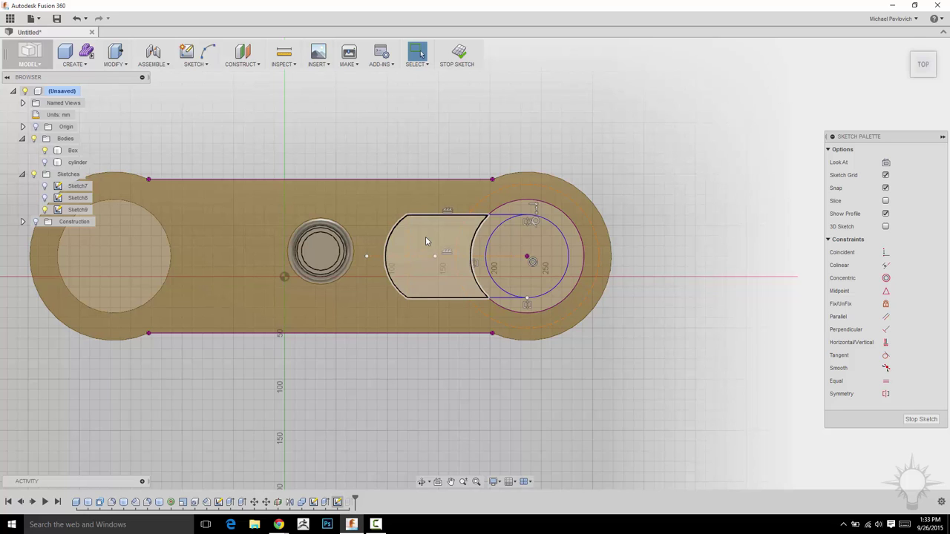
- Move the slot's curved end -35 mm along X toward the adjoining circle to shorten the slot, and finish the sketch
middle_click_drag(428, 129, 452, 153)
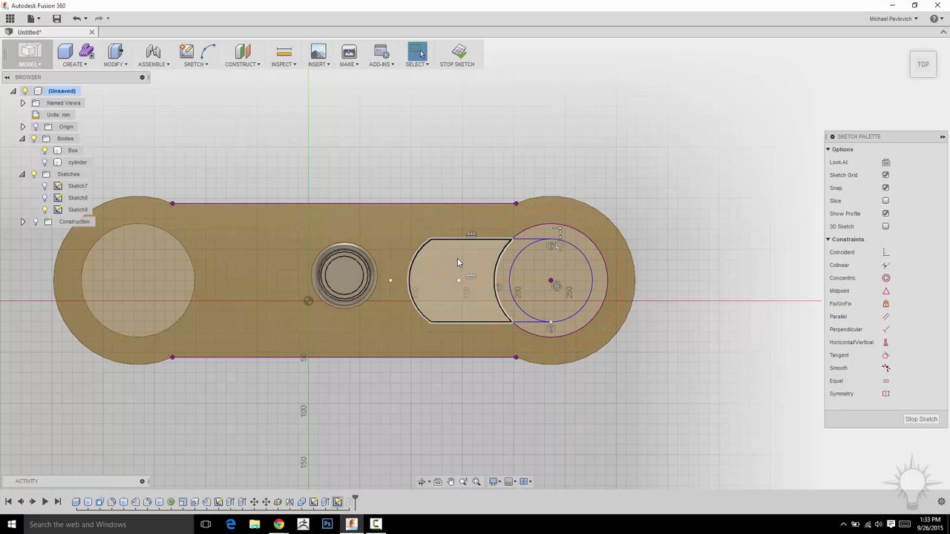
middle_click_drag(566, 119, 464, 104)
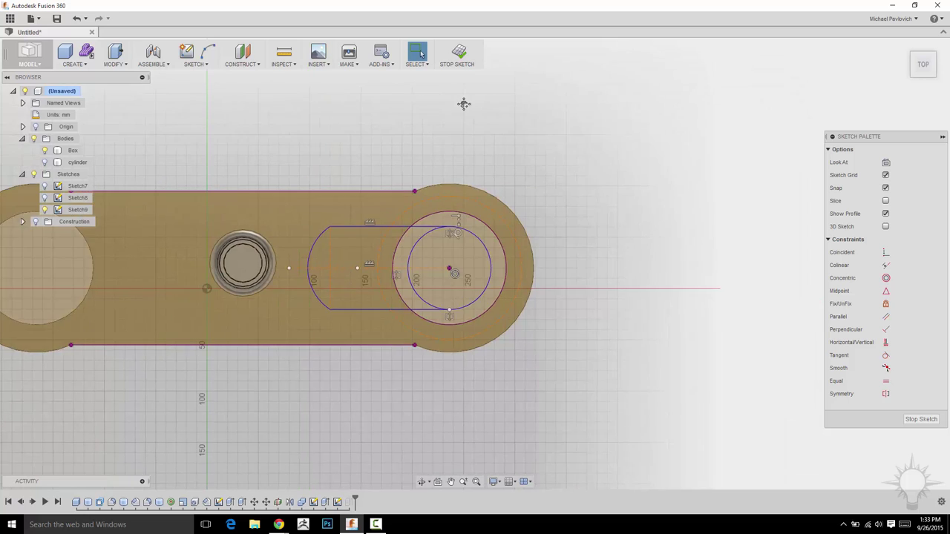
scroll(464, 103, "up", 2)
middle_click_drag(496, 150, 657, 70)
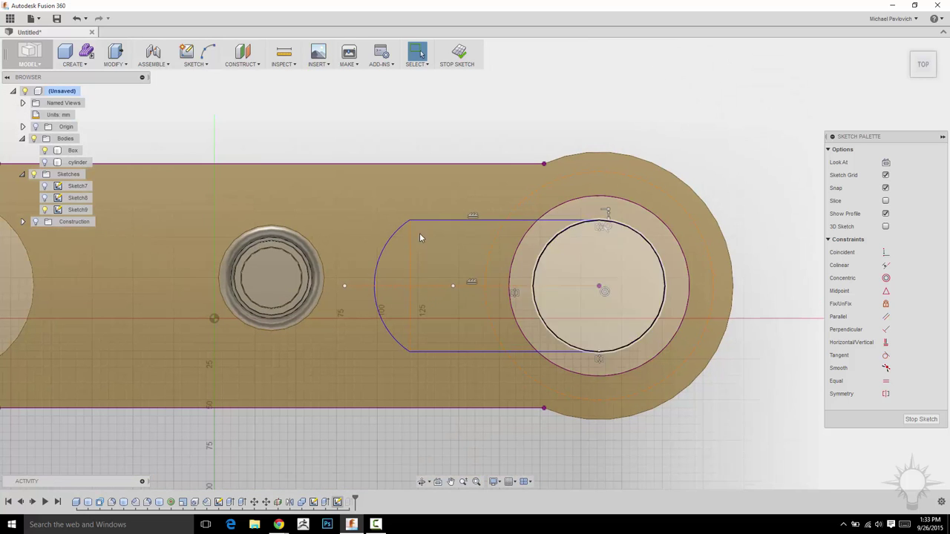
middle_click_drag(710, 117, 658, 120)
right_click(343, 117)
left_click(326, 127)
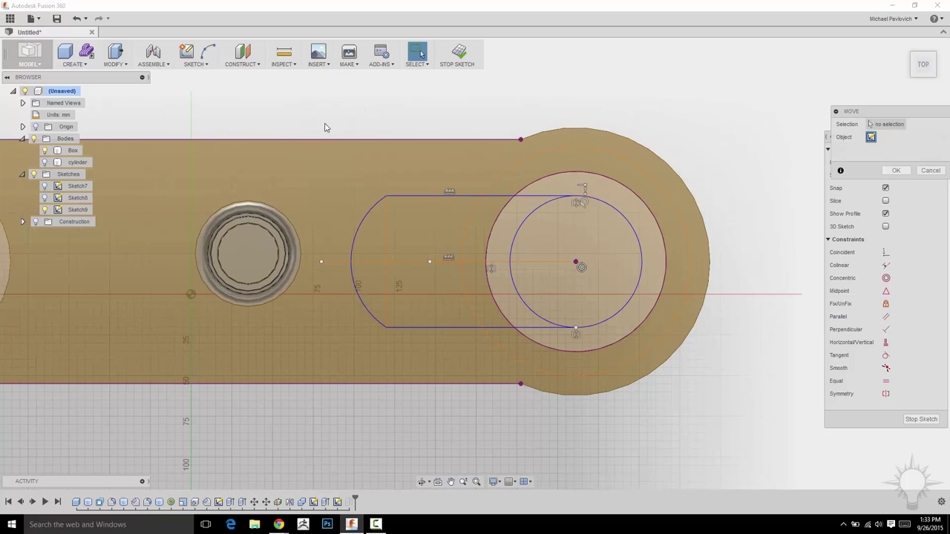
middle_click_drag(450, 108, 460, 93)
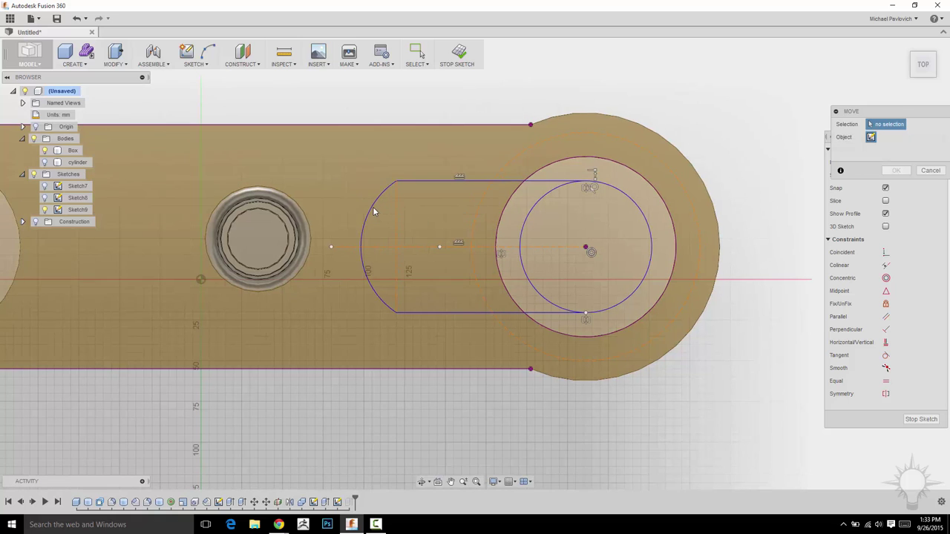
left_click(373, 207)
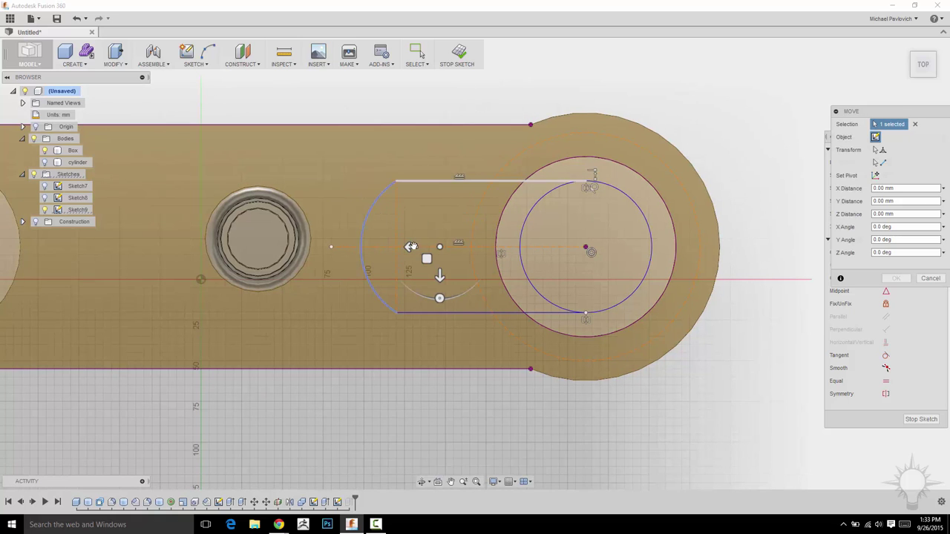
left_click_drag(415, 247, 500, 253)
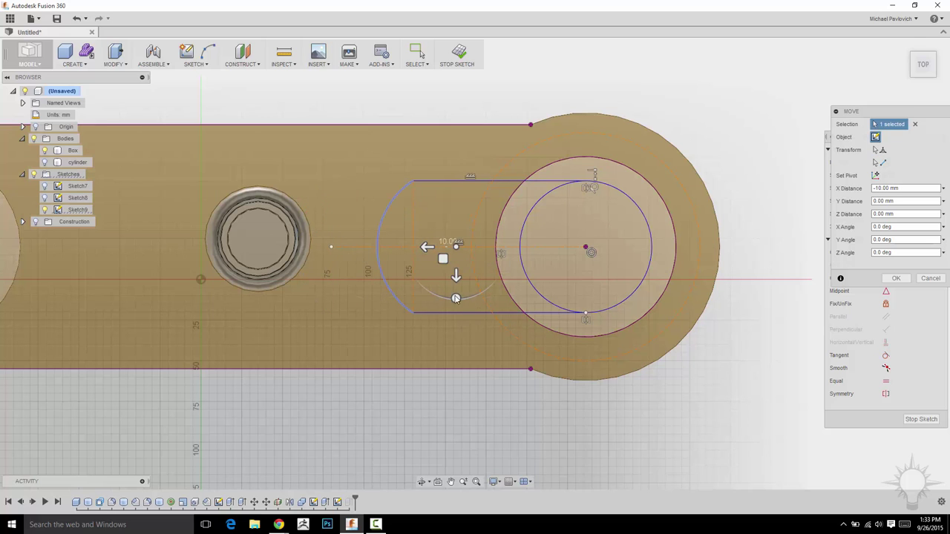
left_click_drag(424, 246, 401, 247)
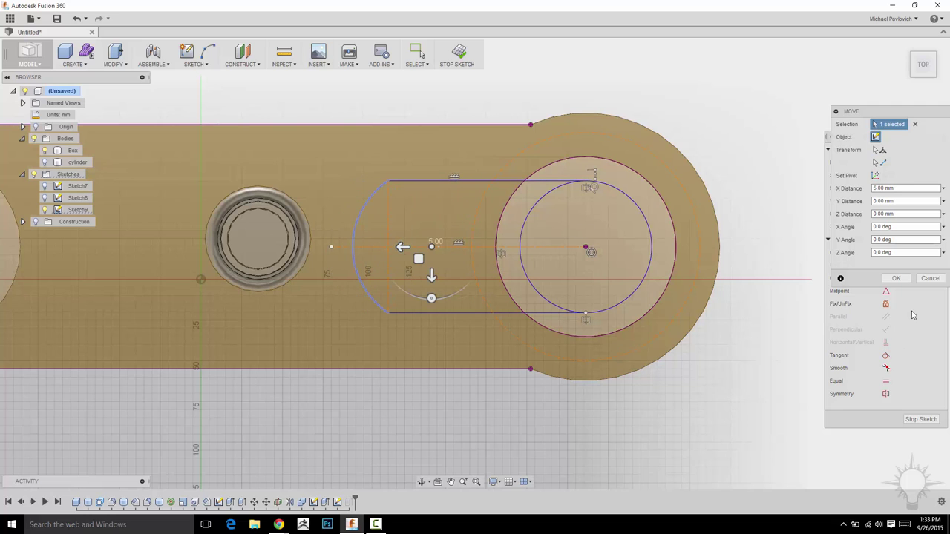
mouse_move(892, 113)
left_mouse_down()
mouse_move(766, 305)
mouse_move(853, 68)
mouse_move(868, 60)
left_mouse_up()
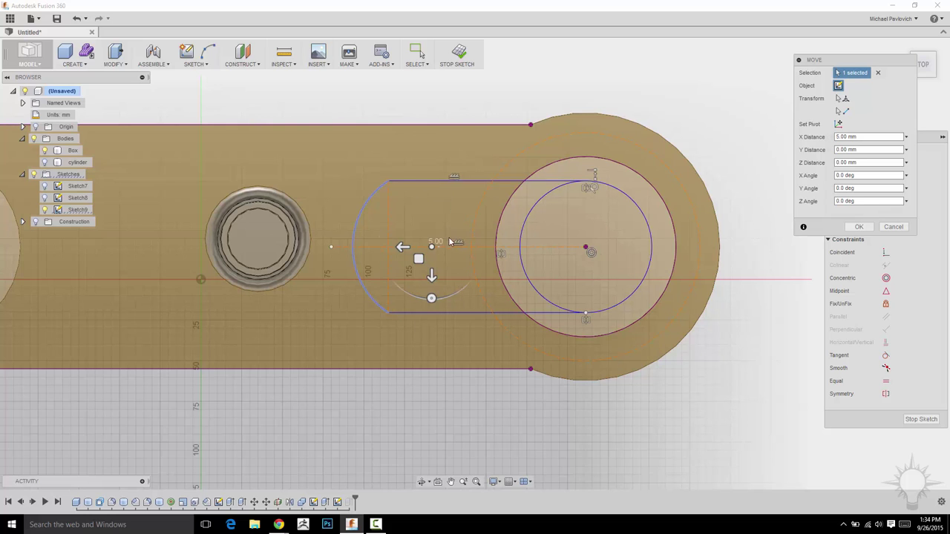
left_click_drag(402, 248, 499, 248)
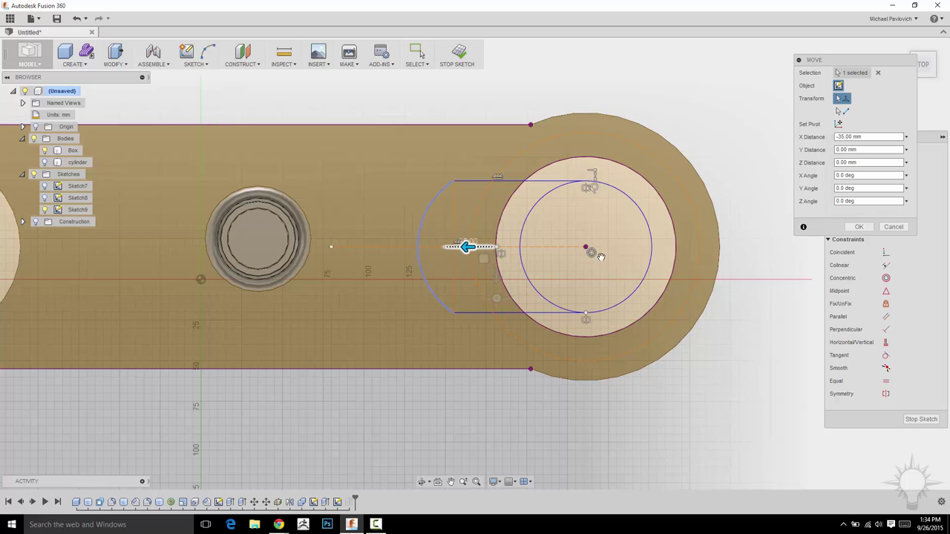
left_click(859, 226)
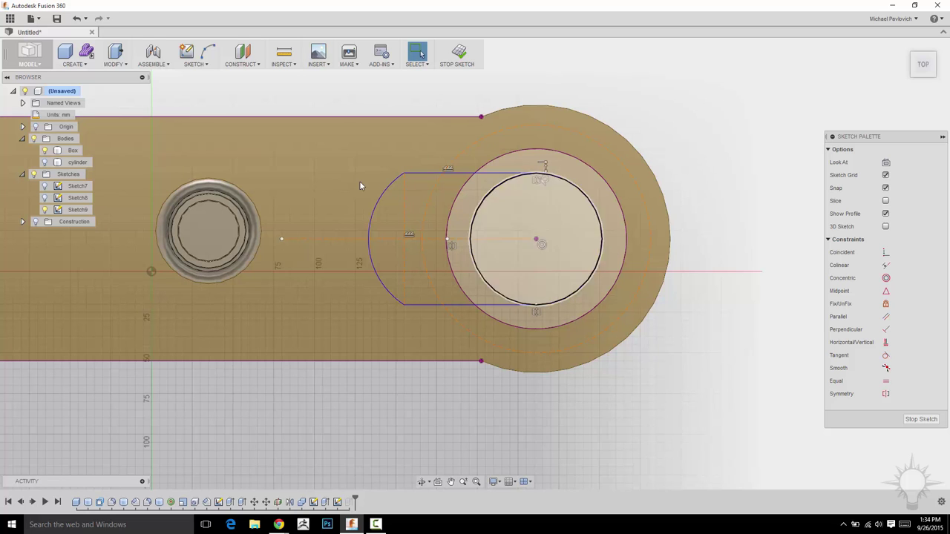
left_click(459, 54)
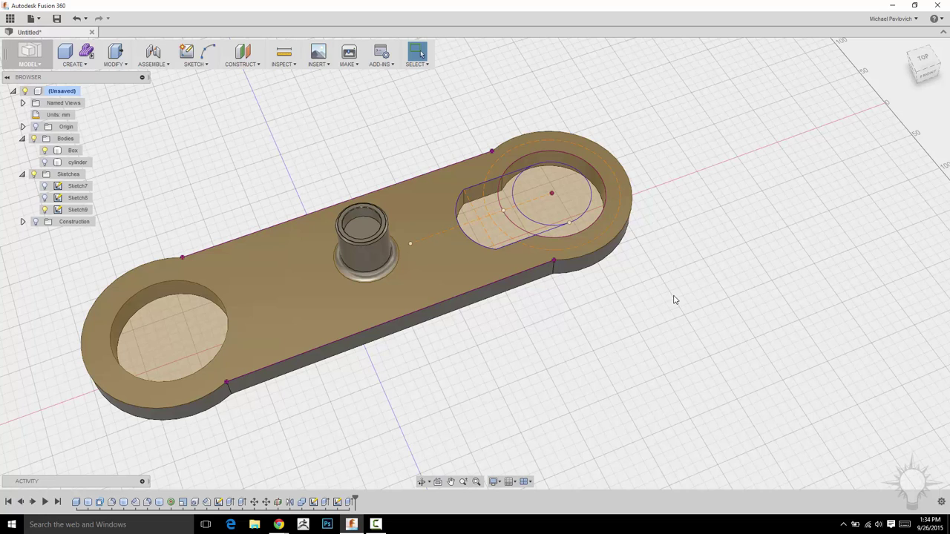
- Show Sketch7 temporarily, examine its profiles against the plate from several angles, and hide it again
middle_click_drag(675, 230, 643, 292)
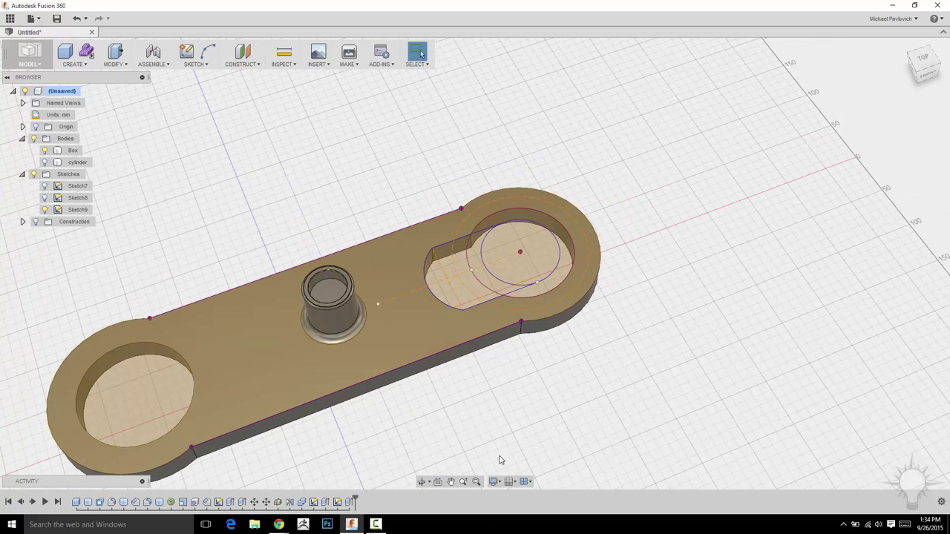
scroll(542, 430, "down", 1)
middle_click_drag(559, 403, 605, 334)
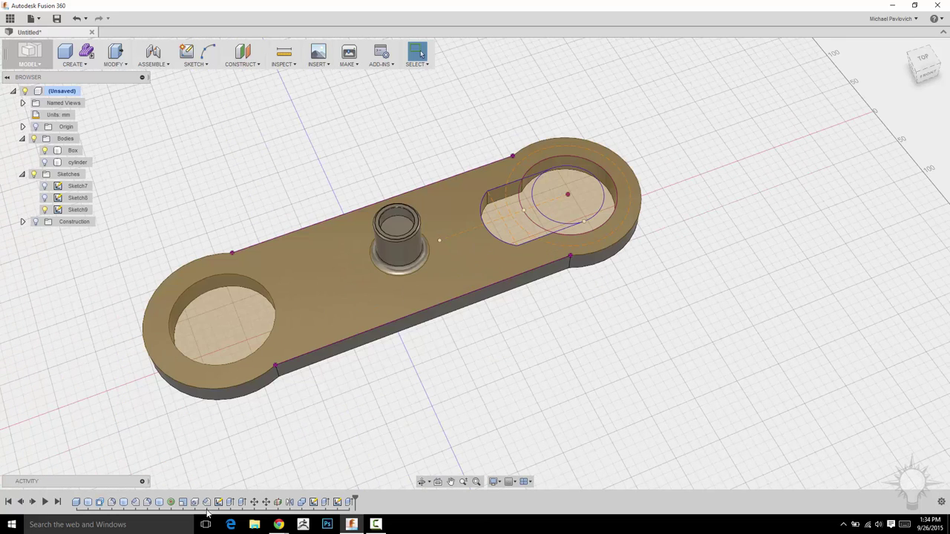
left_click(44, 186)
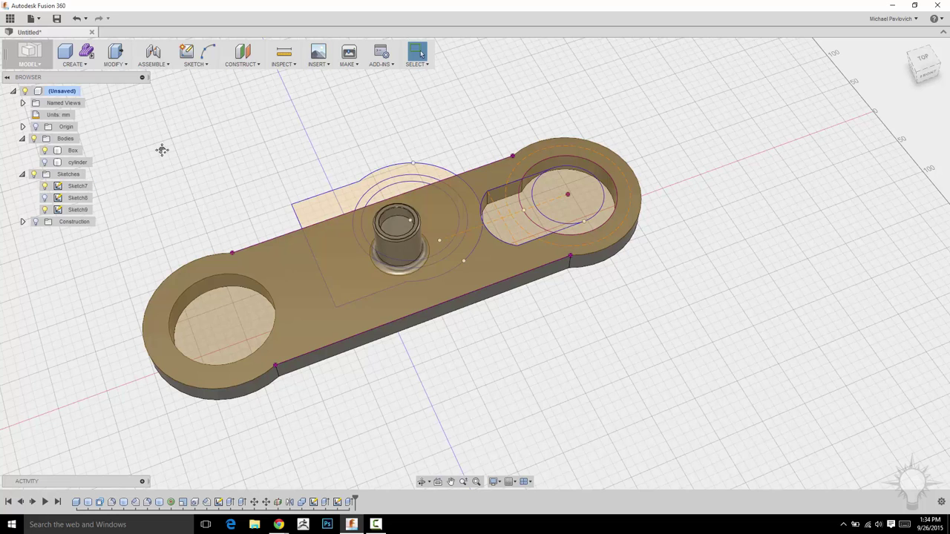
middle_click_drag(162, 150, 187, 156, "shift")
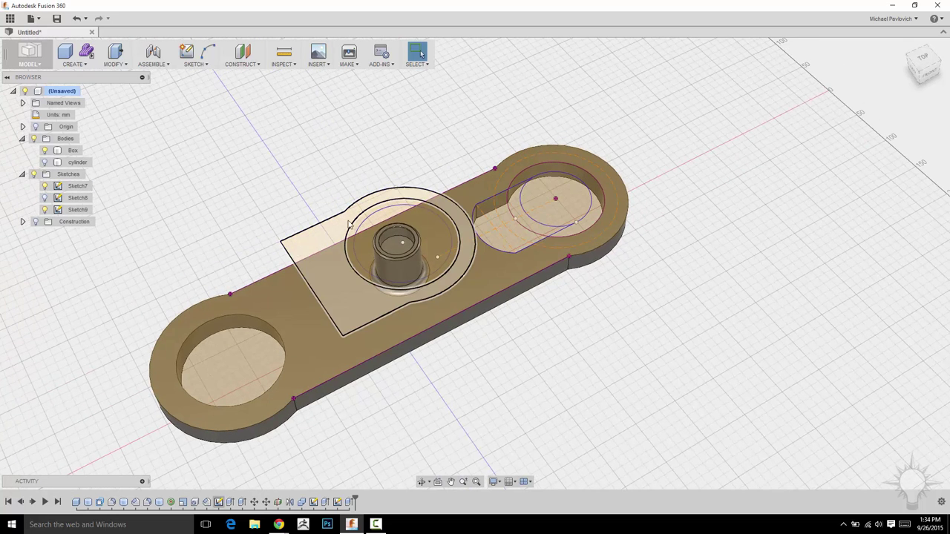
middle_click_drag(753, 296, 718, 276, "shift")
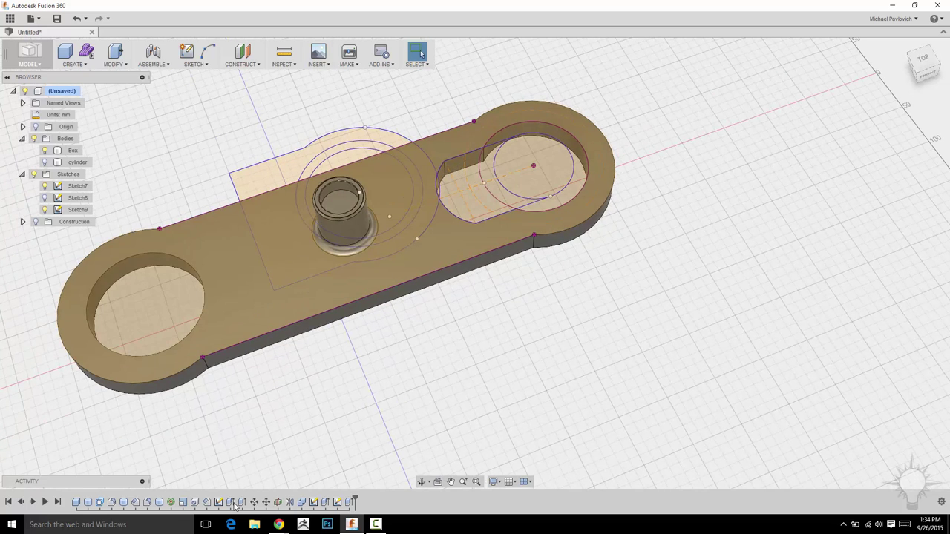
left_click(44, 187)
mouse_move(630, 273)
middle_mouse_down()
mouse_move(613, 293)
mouse_move(635, 300)
mouse_move(628, 304)
middle_mouse_up()
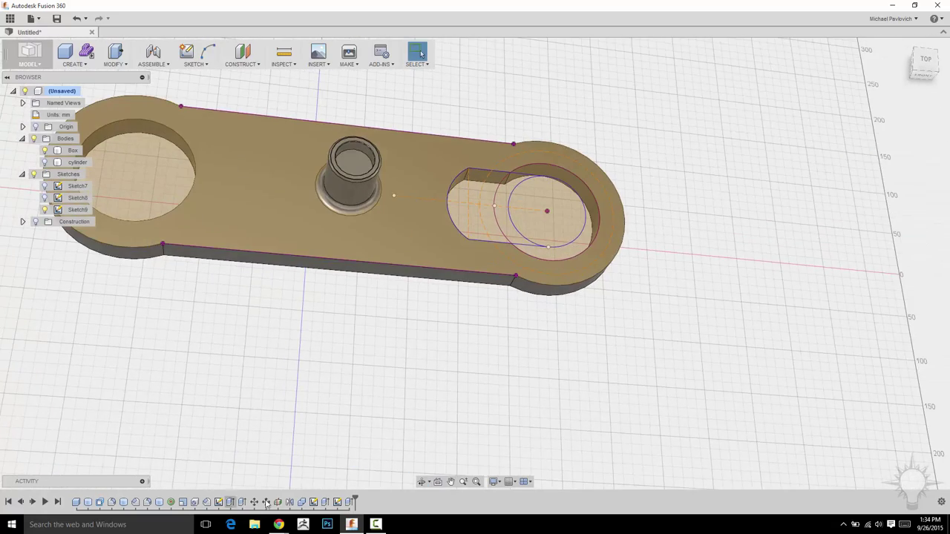
middle_click_drag(494, 417, 483, 398, "shift")
scroll(471, 401, "down", 1)
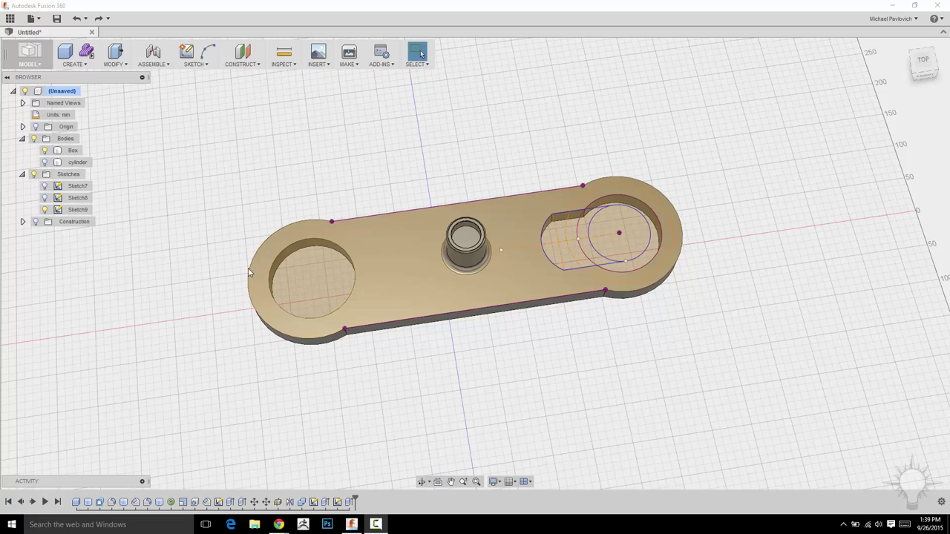
- Reopen Sketch9 for editing
left_click(77, 210)
right_click(76, 211)
left_click(104, 225)
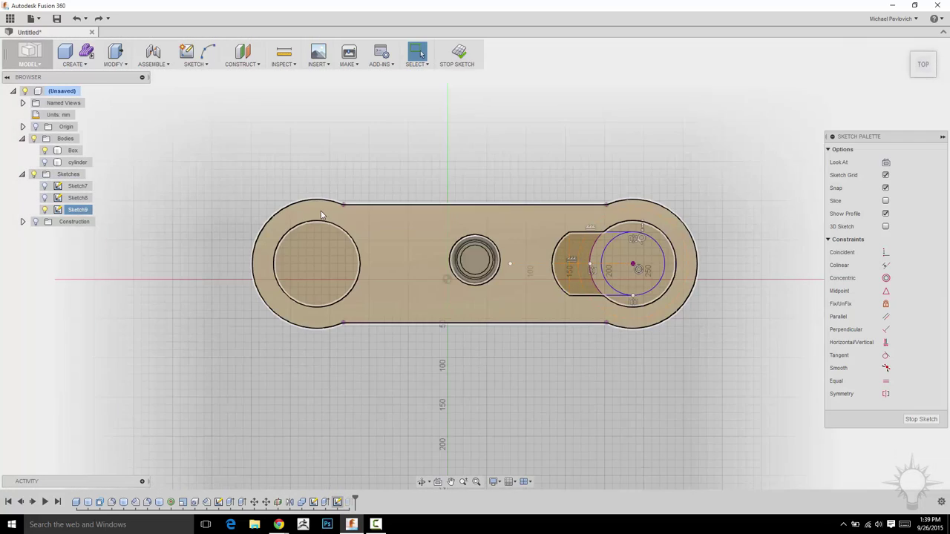
scroll(321, 211, "up", 4)
middle_click_drag(547, 153, 222, 156)
scroll(272, 161, "down", 3)
middle_click_drag(153, 132, 381, 149)
scroll(381, 148, "up", 4)
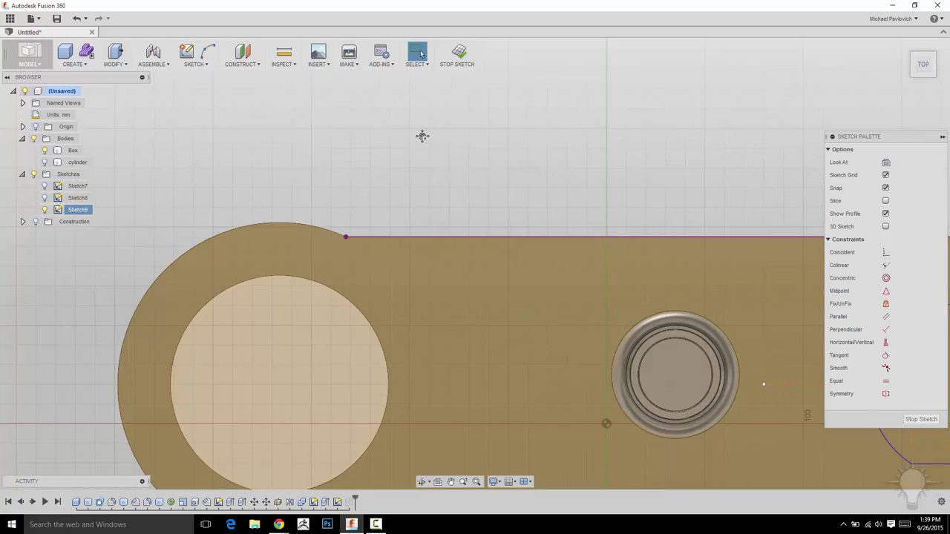
middle_click_drag(429, 297, 260, 193)
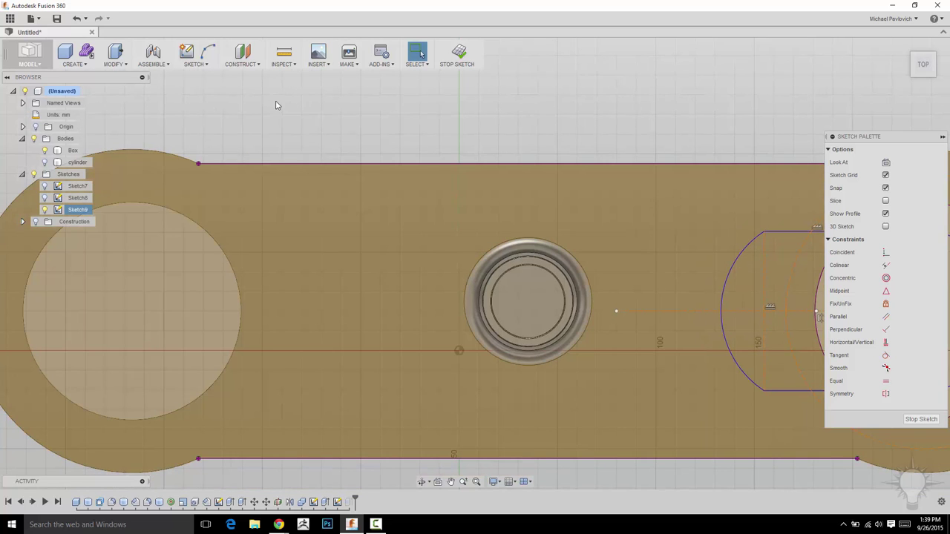
scroll(273, 108, "down", 3)
middle_click_drag(272, 112, 302, 148)
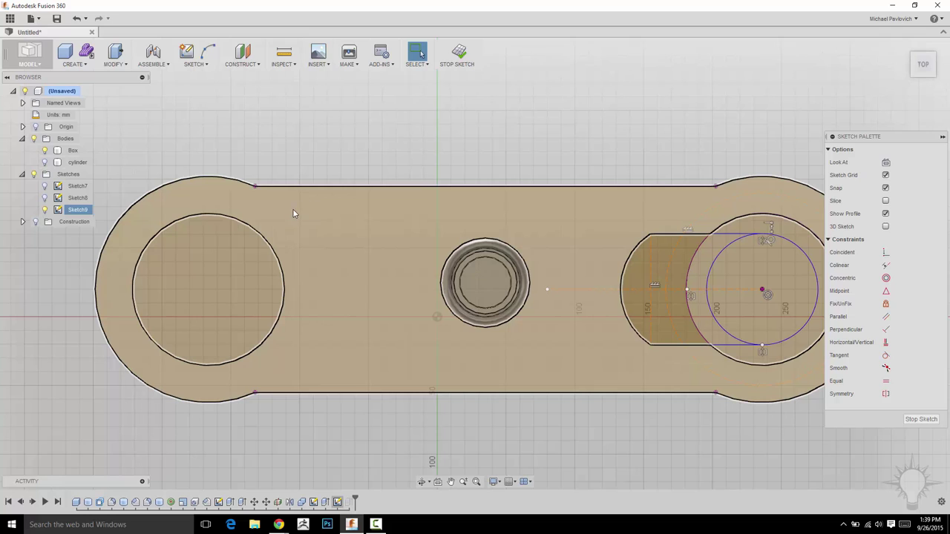
left_click(299, 208)
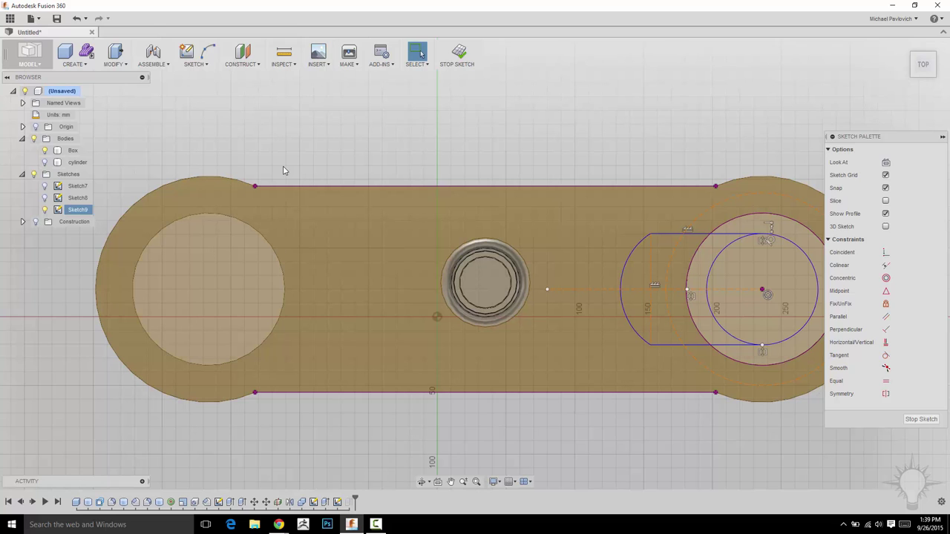
left_click(195, 57)
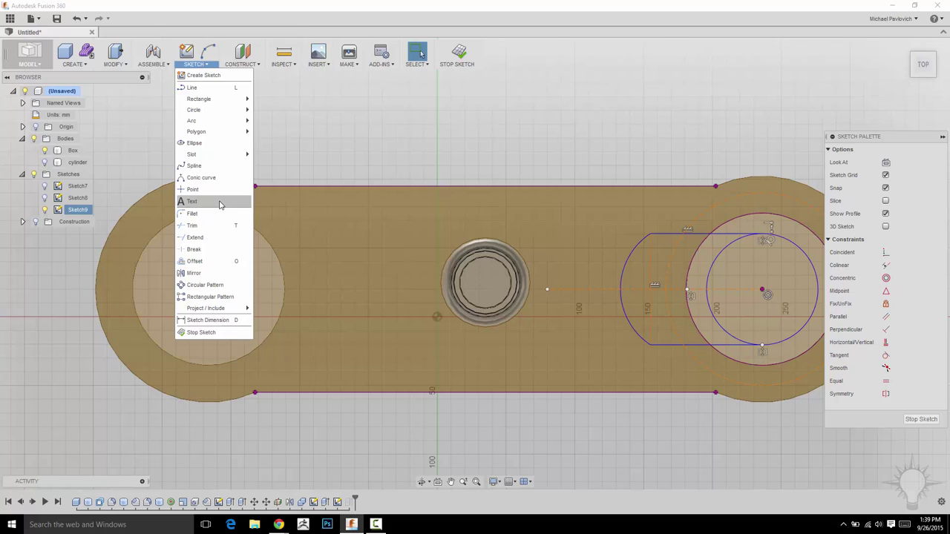
left_click(56, 65)
mouse_move(86, 249)
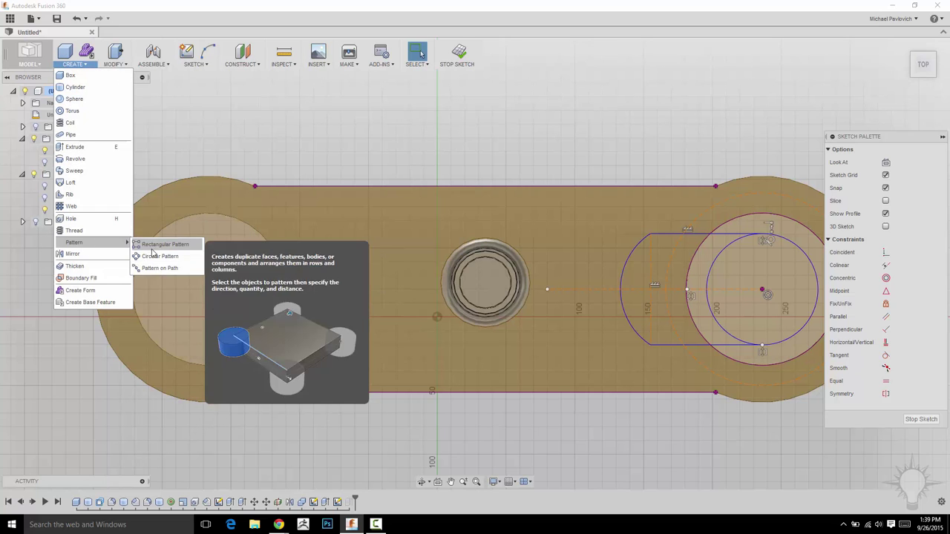
middle_click_drag(369, 125, 407, 142)
middle_click_drag(514, 129, 438, 115)
key("Escape")
- Sketch a small horizontal 2-Point Rectangle just below the plate's upper edge, between the round opening and the central post
left_click(205, 65)
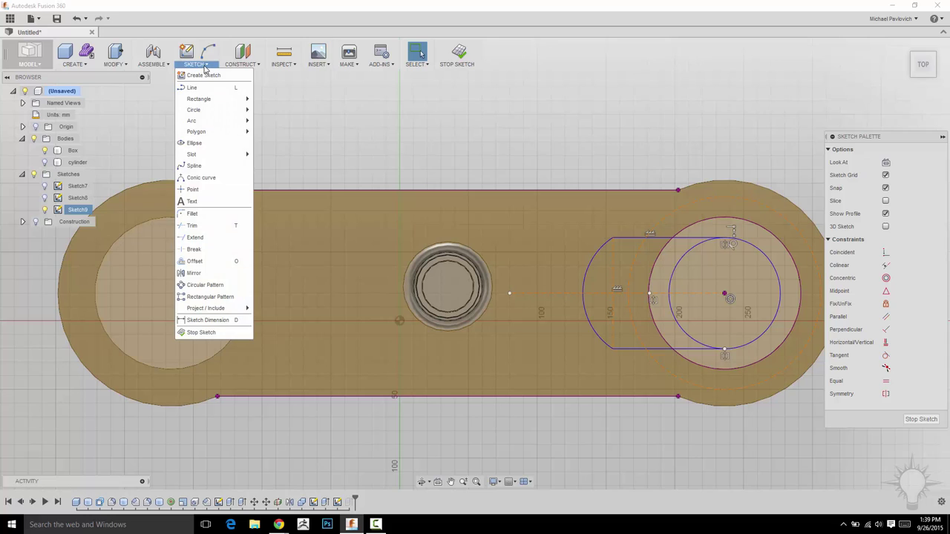
mouse_move(215, 99)
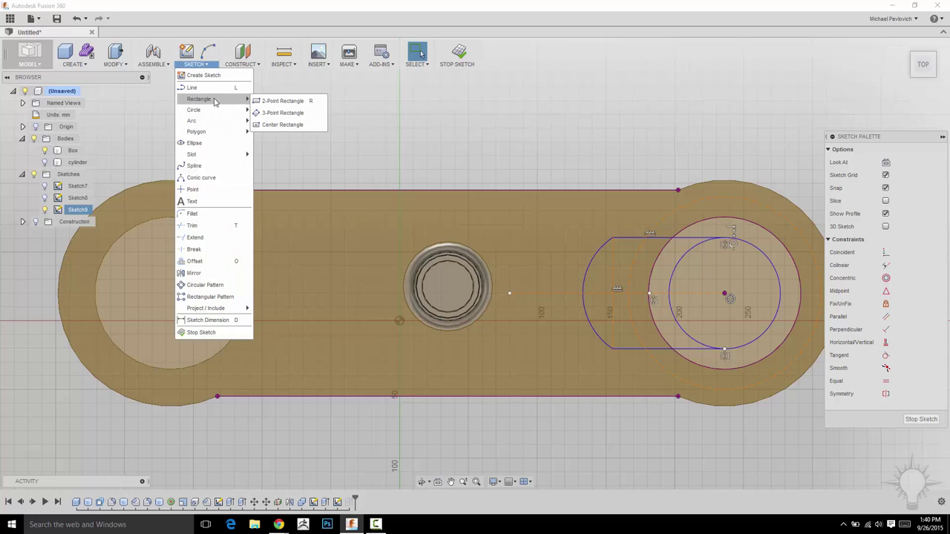
left_click(274, 101)
scroll(396, 126, "up", 6)
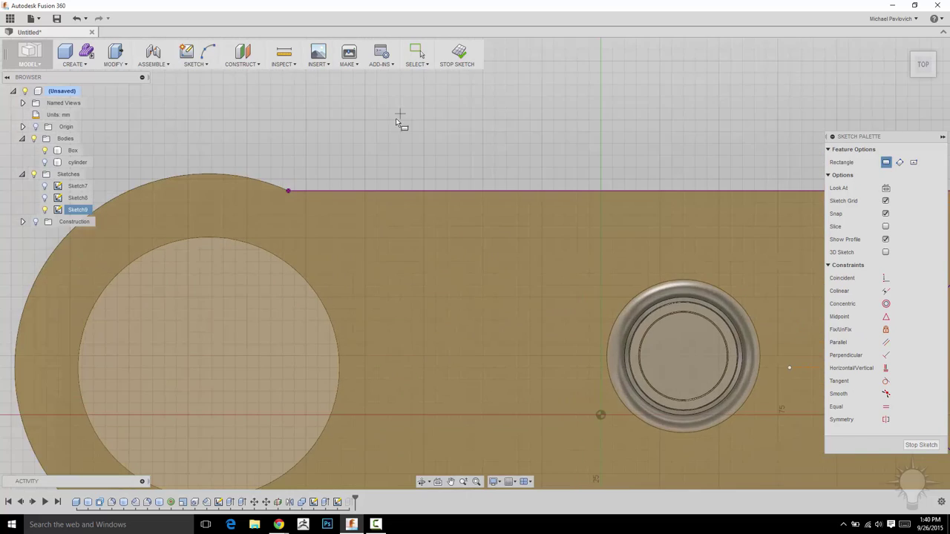
middle_click_drag(382, 143, 280, 89)
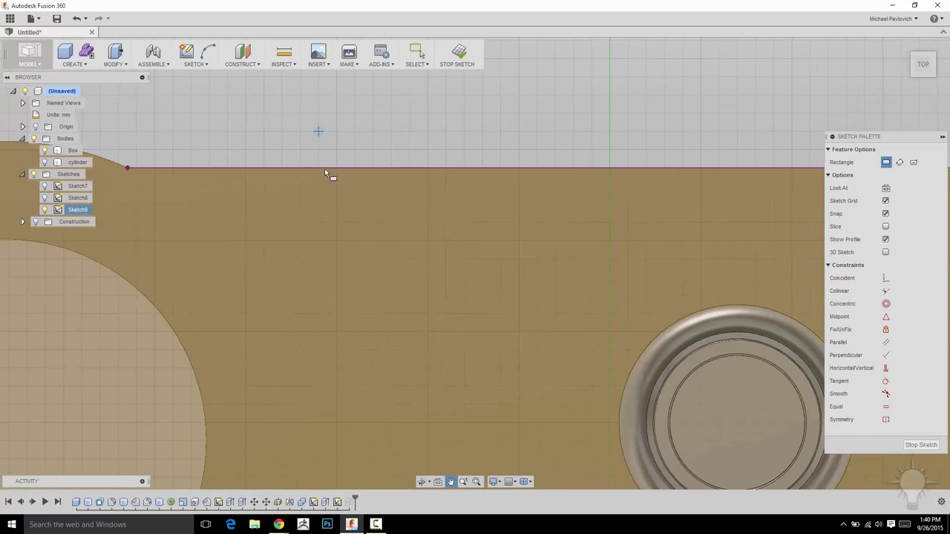
left_click(246, 186)
left_click(320, 222)
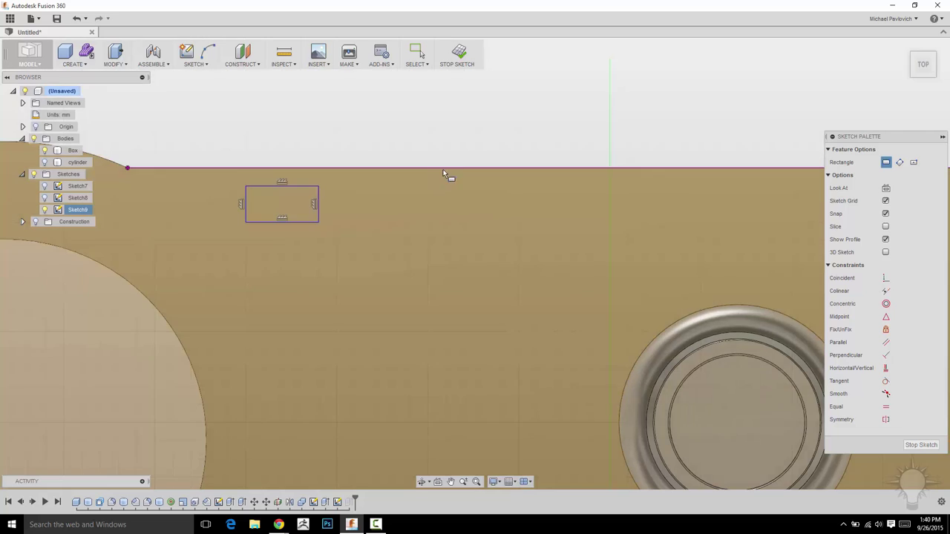
scroll(445, 165, "down", 3)
scroll(440, 145, "up", 4)
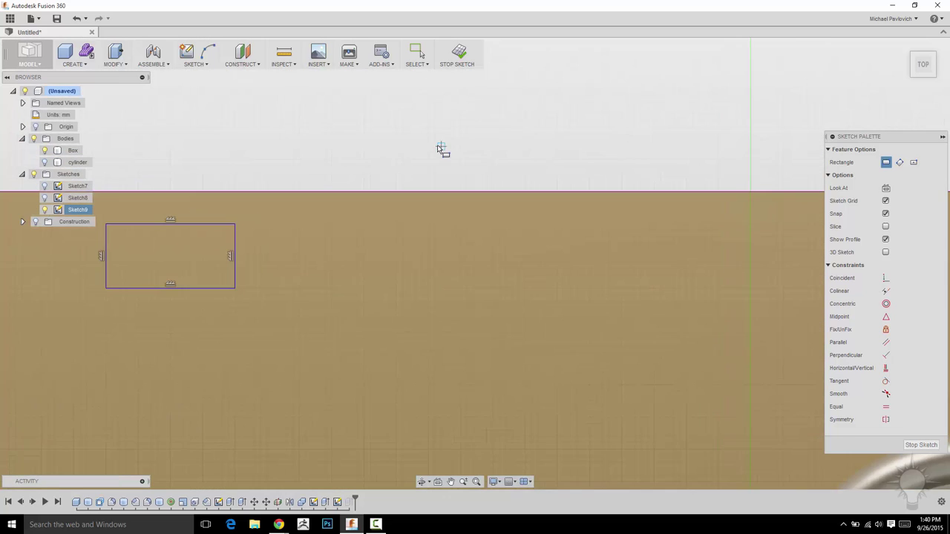
middle_click_drag(191, 167, 416, 106)
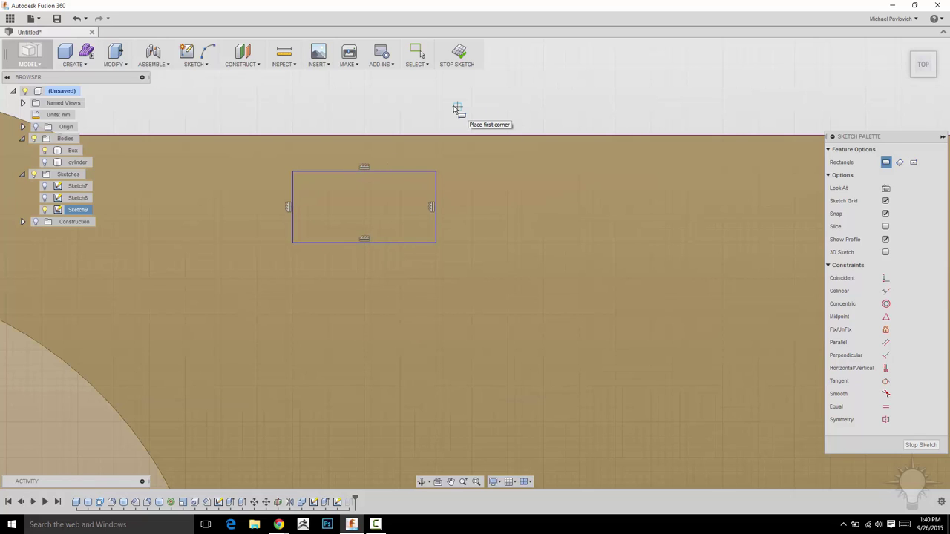
key("o")
left_click(393, 172)
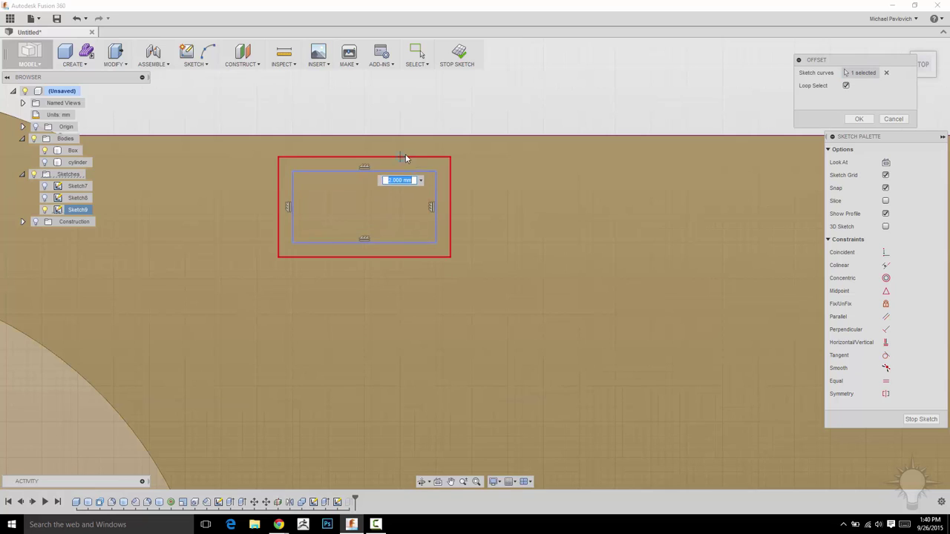
left_click_drag(404, 156, 914, 123)
left_click(896, 120)
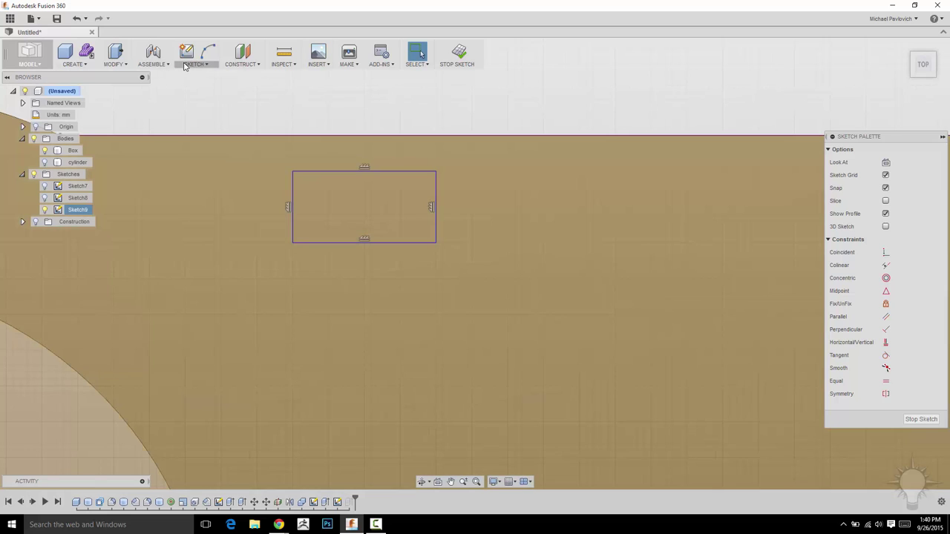
- Fillet the upper-left corner of the small rectangle with a 2 mm radius
left_click(187, 65)
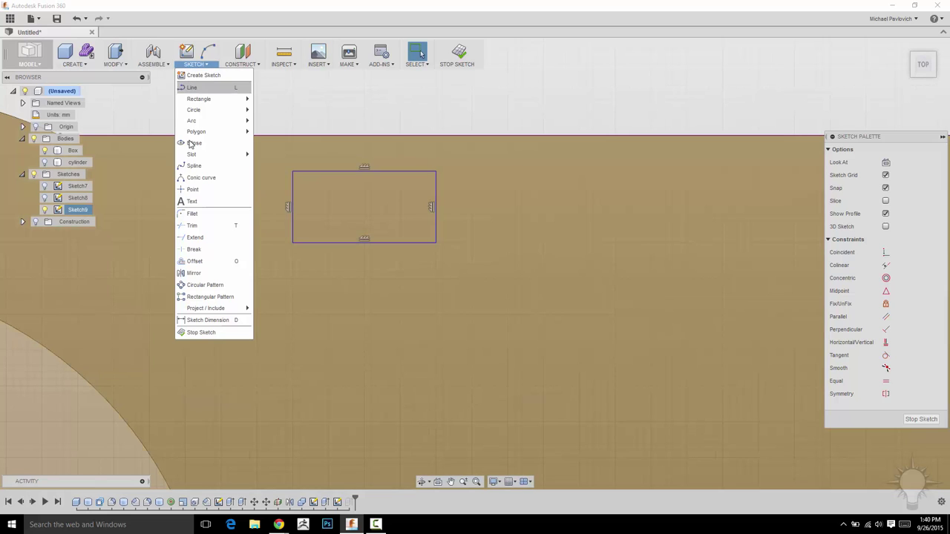
scroll(315, 126, "up", 3)
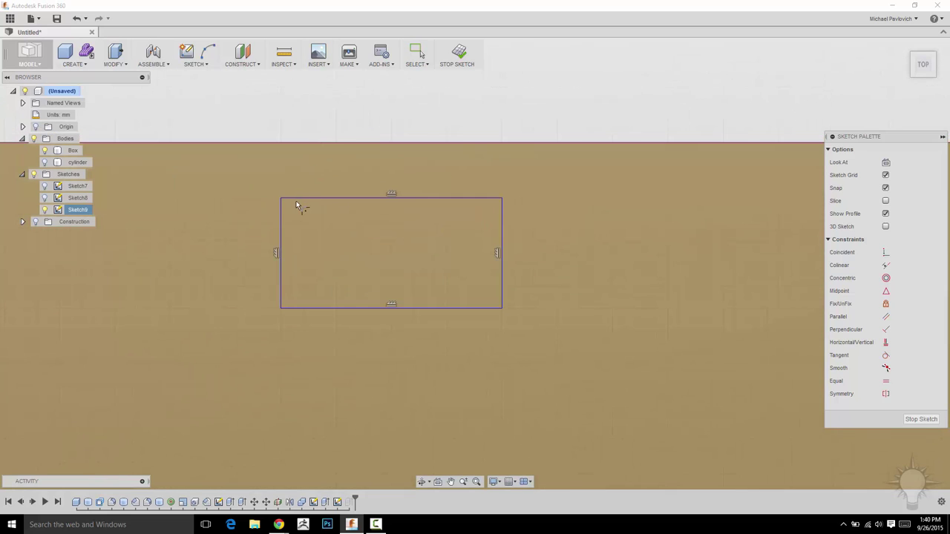
scroll(301, 178, "up", 3)
scroll(282, 110, "down", 5)
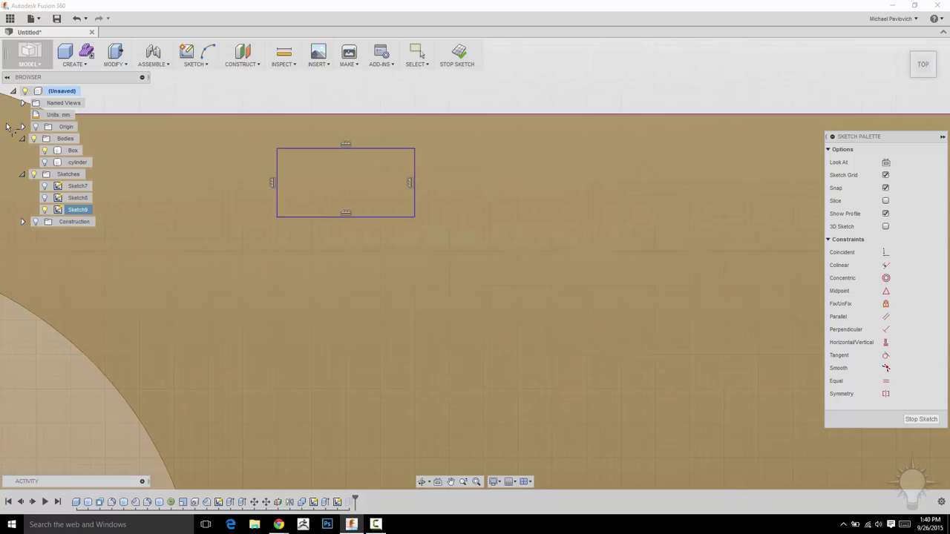
scroll(246, 158, "up", 3)
middle_click_drag(300, 144, 172, 238)
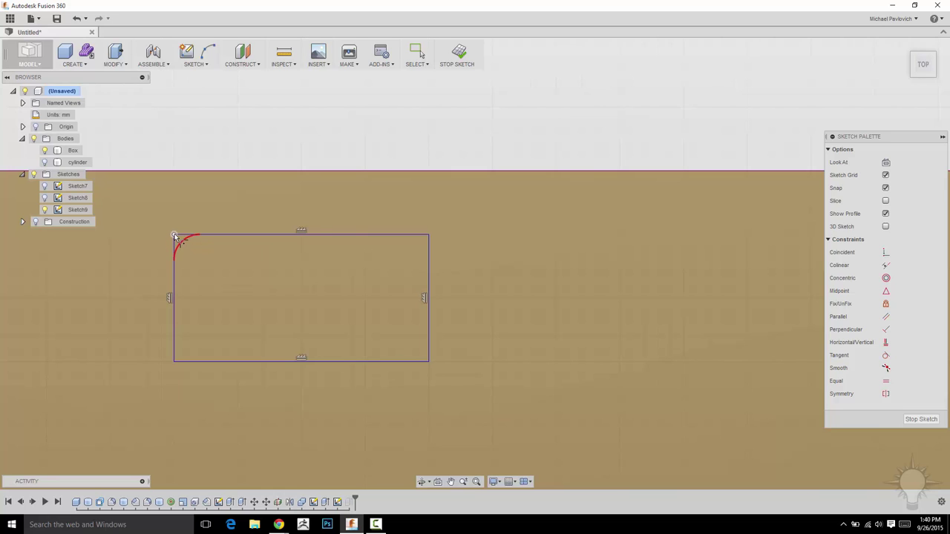
left_click(174, 236)
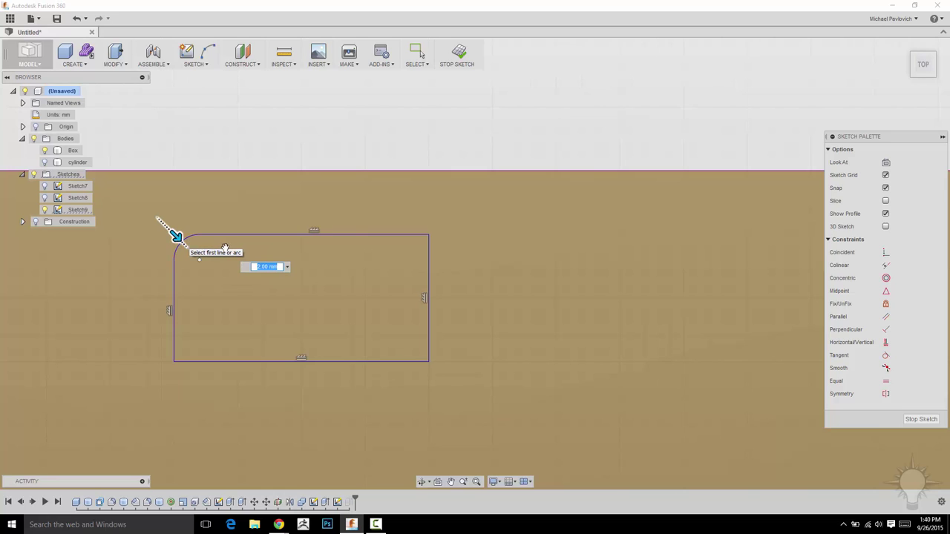
mouse_move(178, 235)
left_mouse_down()
mouse_move(188, 250)
mouse_move(181, 240)
left_mouse_up()
type("2")
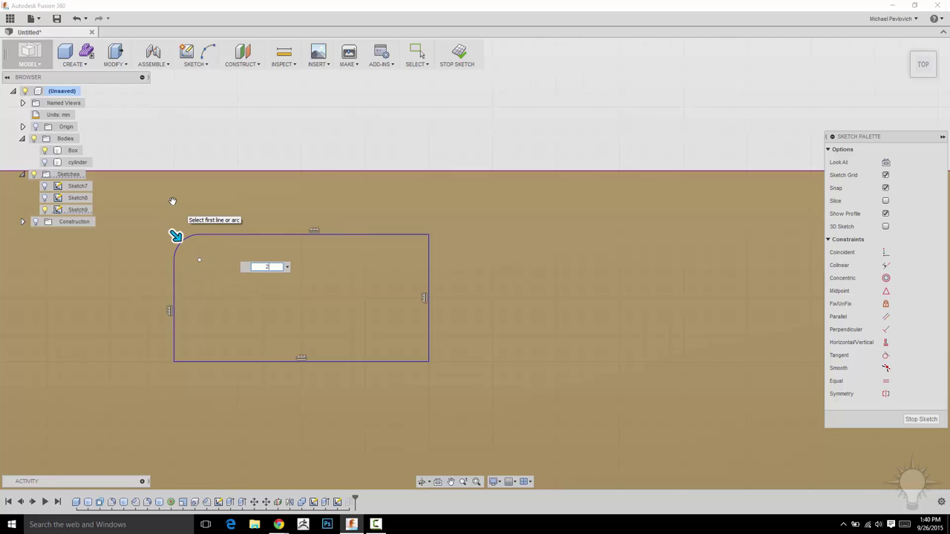
key("Return")
- Fillet the small rectangle's remaining three corners together at a 2 mm radius
right_click(331, 134)
left_click(335, 111)
left_click(428, 235)
left_click(428, 361)
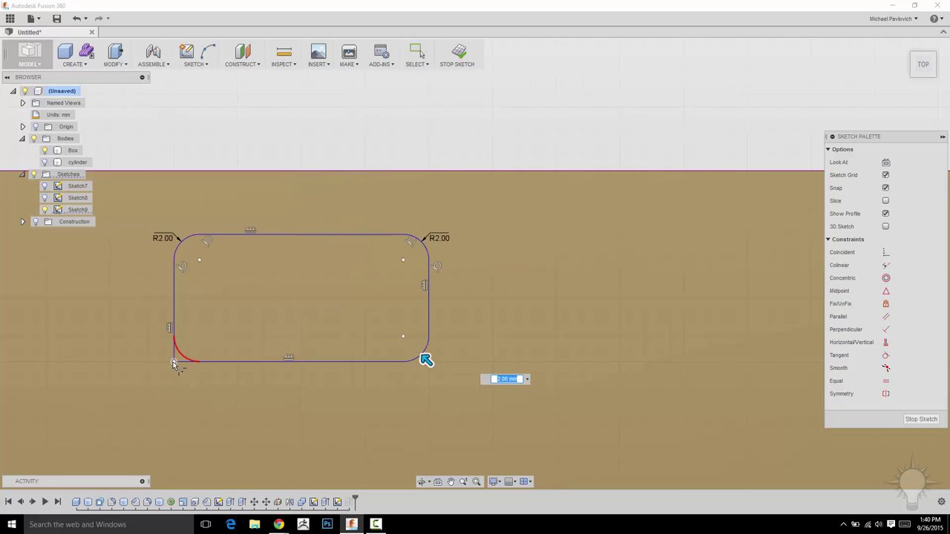
left_click(174, 362)
key("Escape")
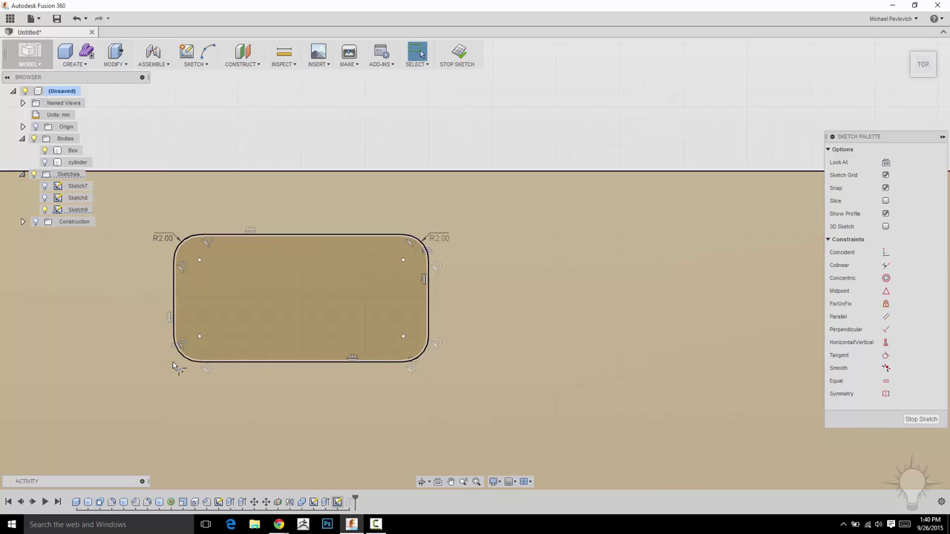
left_click(209, 243)
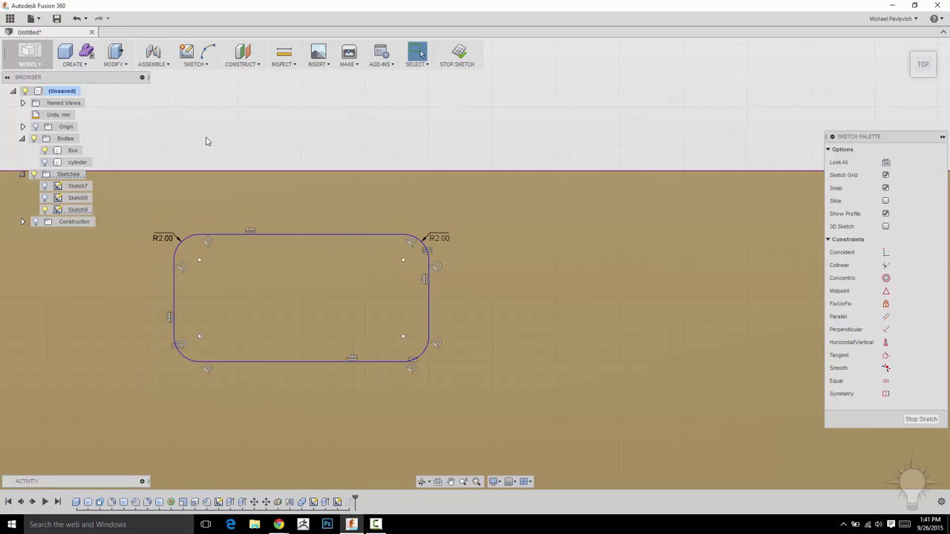
middle_click_drag(274, 119, 319, 137)
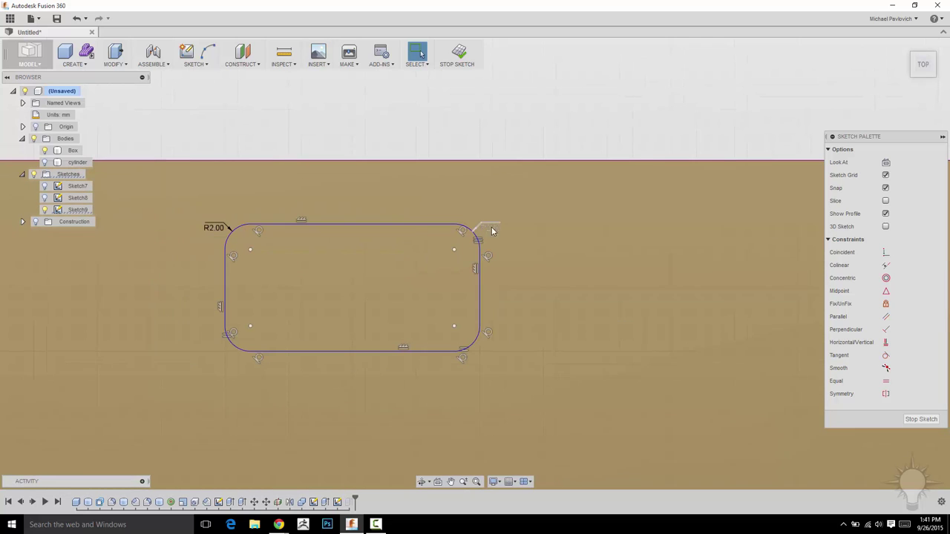
middle_click_drag(442, 118, 380, 132)
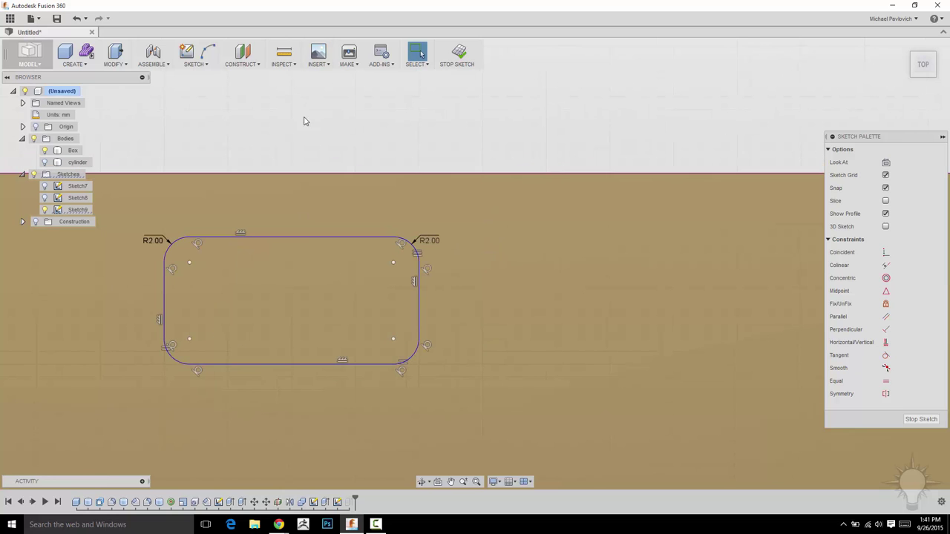
left_click(196, 64)
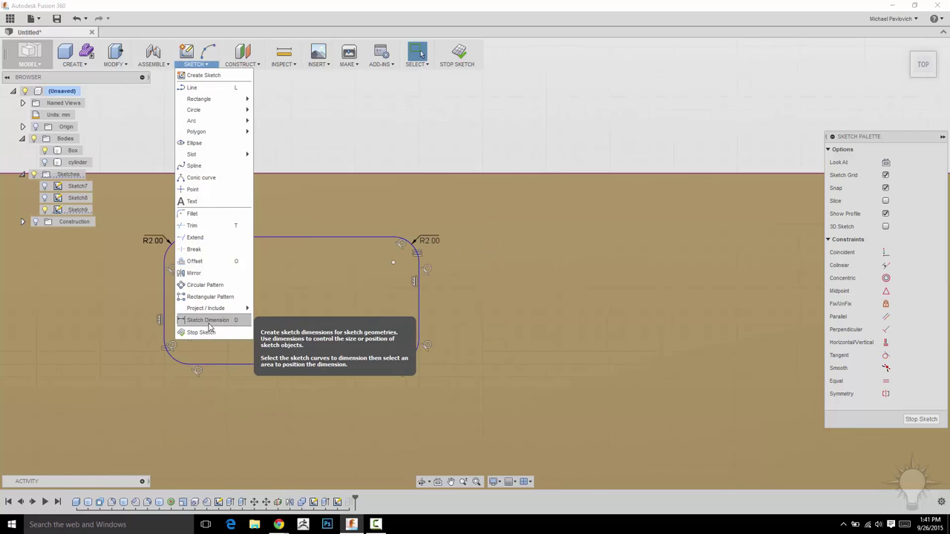
left_click(371, 150)
middle_click_drag(416, 121, 441, 106)
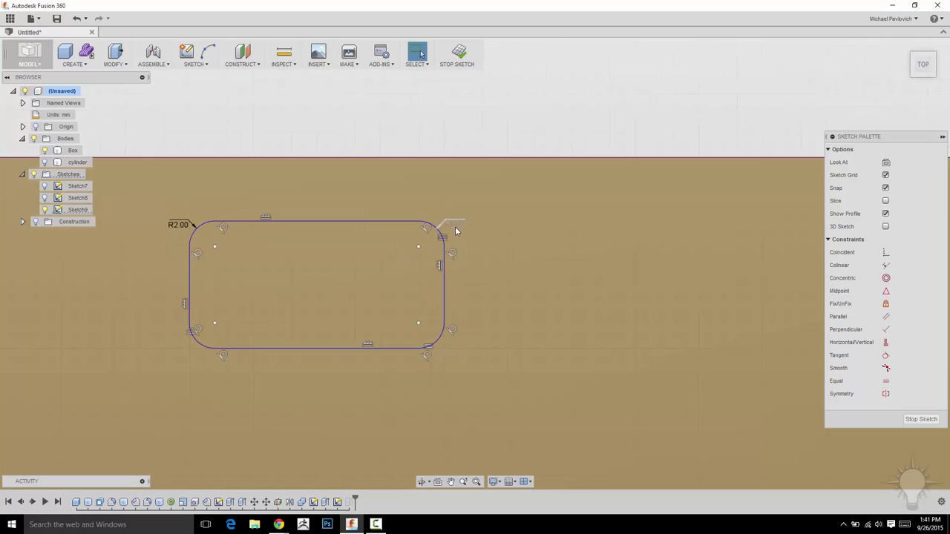
- Try a 3 mm radius on the small rectangle's upper-right fillet dimension, and undo the change
left_click(455, 231)
type("3")
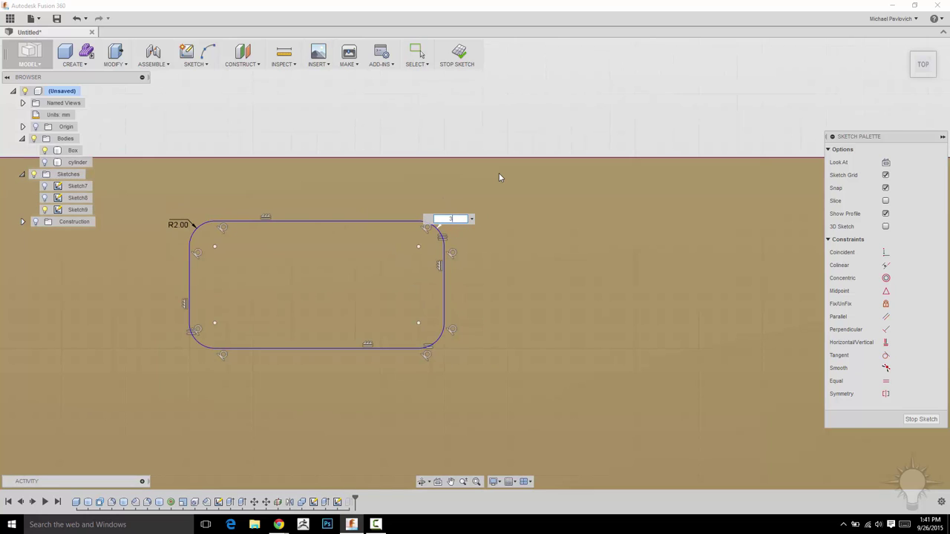
key("Return")
key("Escape")
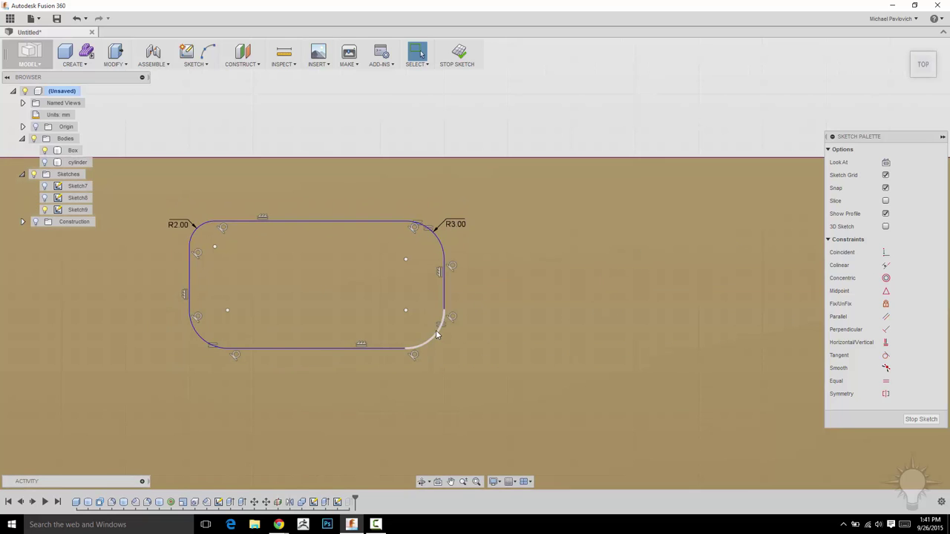
left_click(436, 336)
left_click(430, 236, "shift")
key("Escape")
key("ctrl+z")
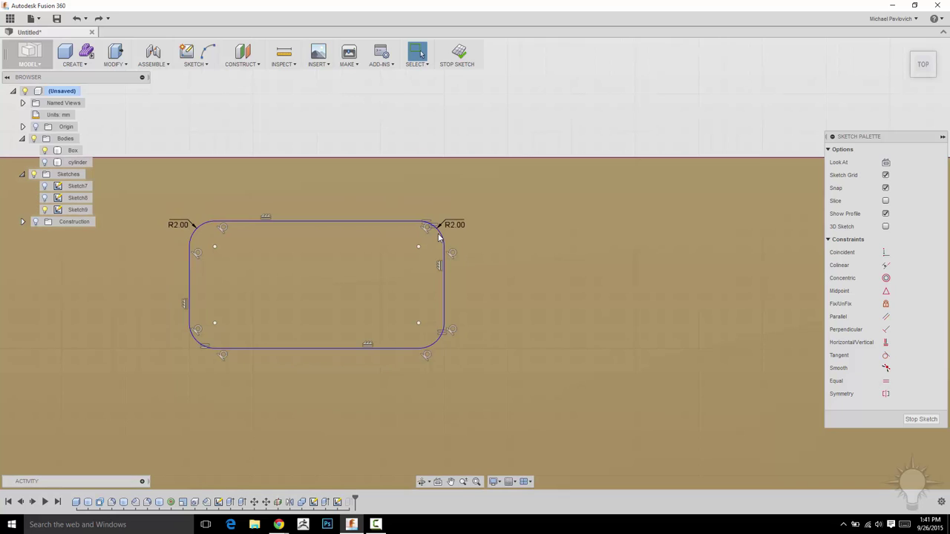
- Apply an Equal constraint between the upper-right and upper-left fillet arcs of the small rectangle
left_click(439, 233)
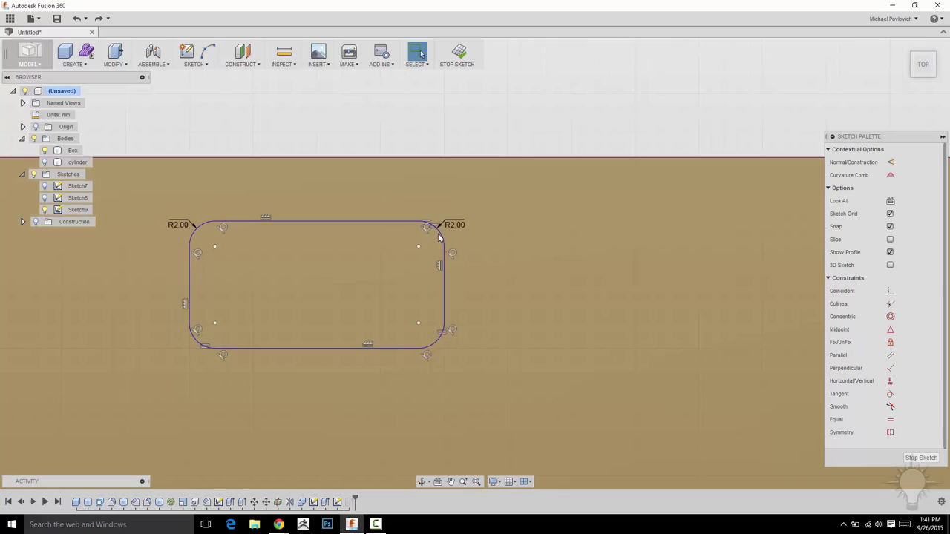
left_click(891, 421)
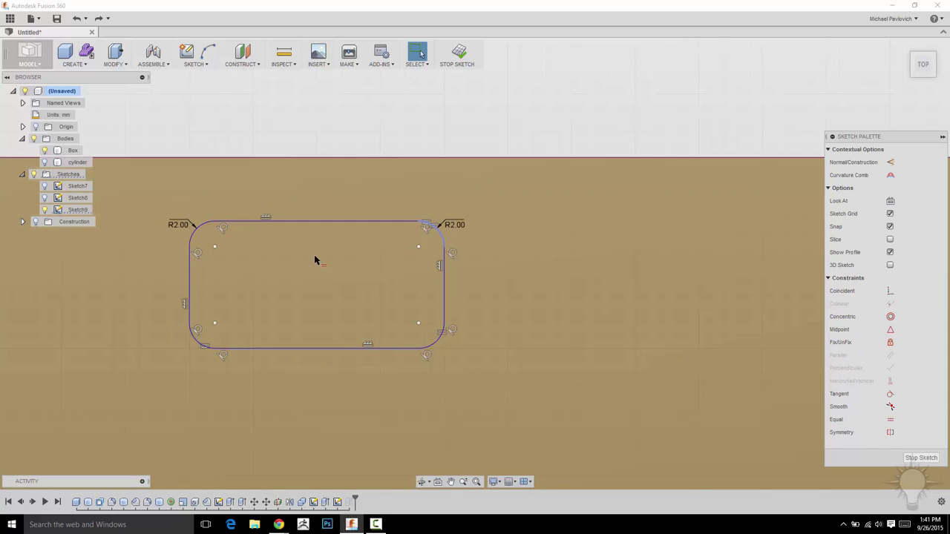
left_click(202, 230)
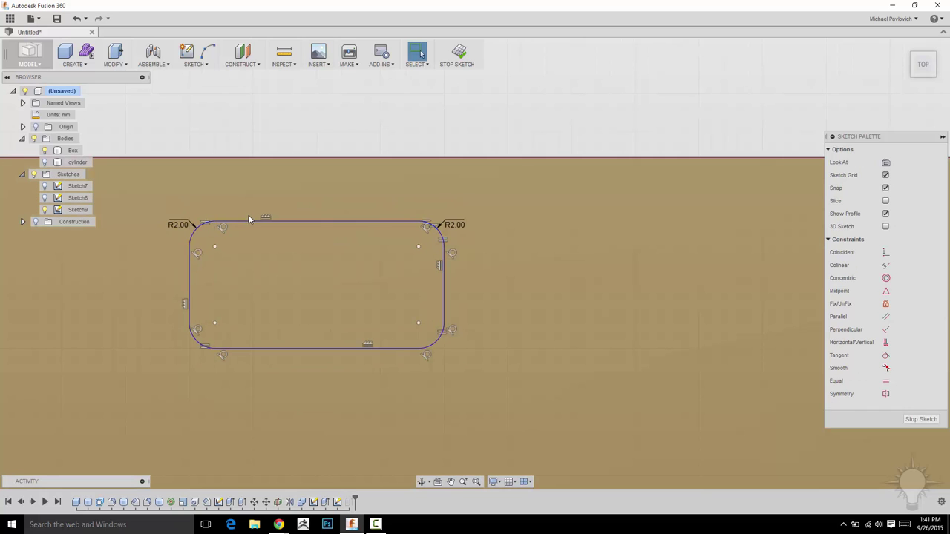
- Try to set the upper-right fillet's radius dimension to 3 mm
double_click(454, 224)
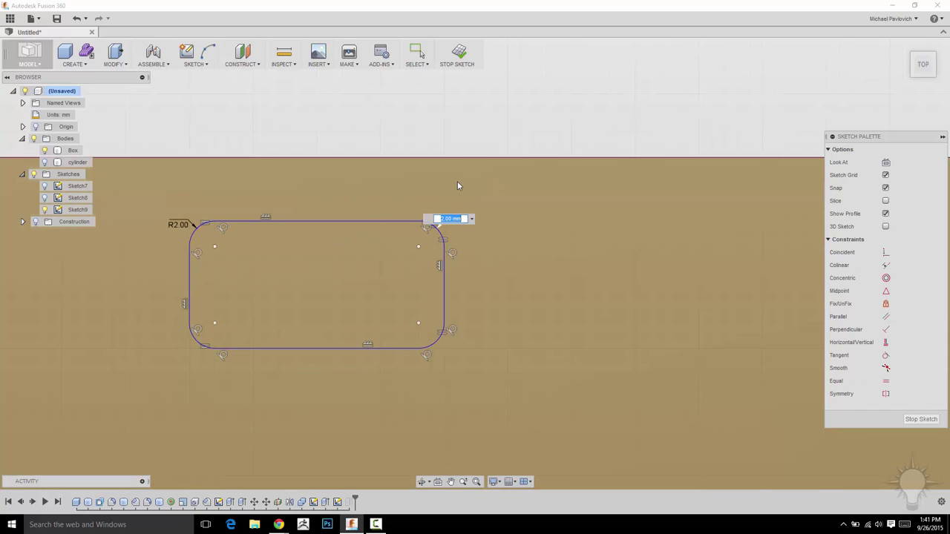
type("3")
key("Return")
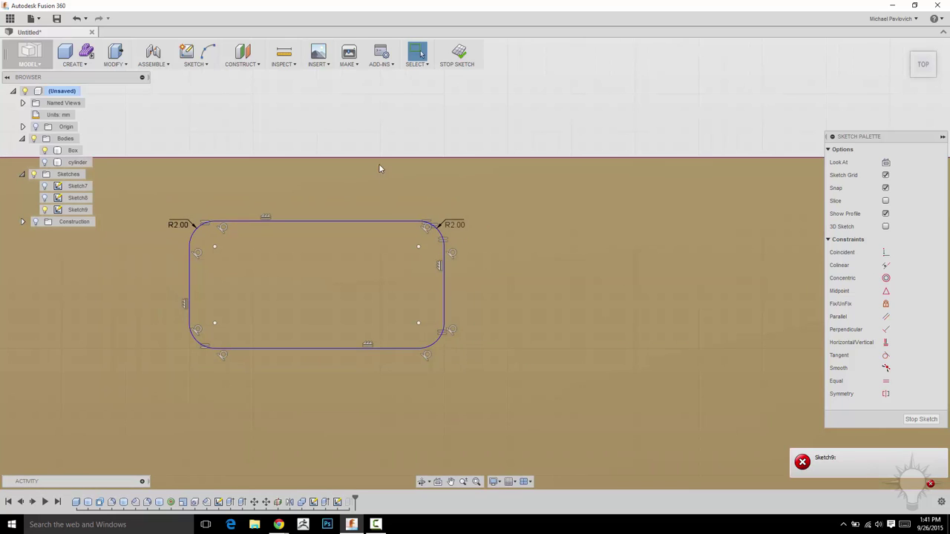
- Dismiss the sketch error and delete the redundant radius dimension on the upper-left fillet
middle_click_drag(366, 138, 401, 149)
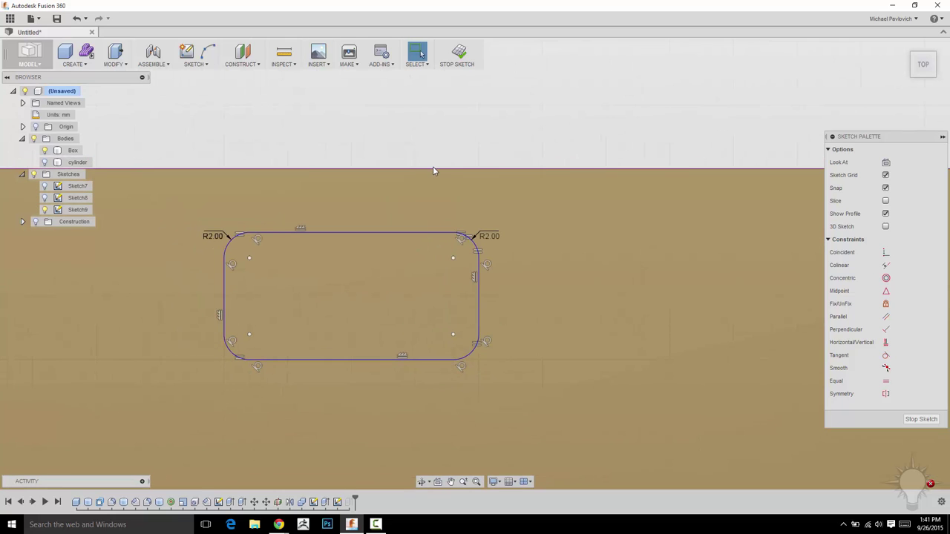
left_click(915, 483)
middle_click_drag(462, 154, 433, 158)
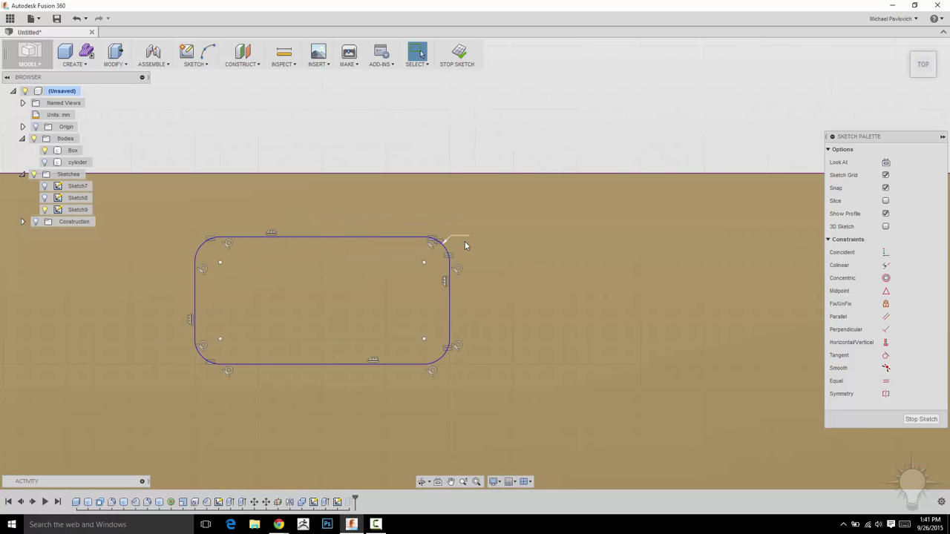
- Test the equal fillets by setting the remaining radius dimension to 3 mm, and set it back to 2 mm
double_click(460, 241)
type("3")
key("Return")
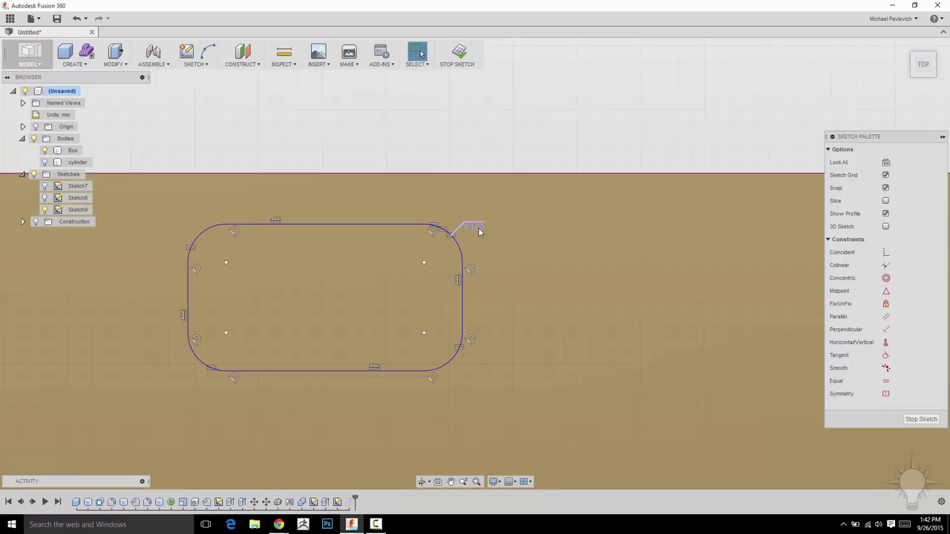
double_click(475, 228)
type("2")
key("Return")
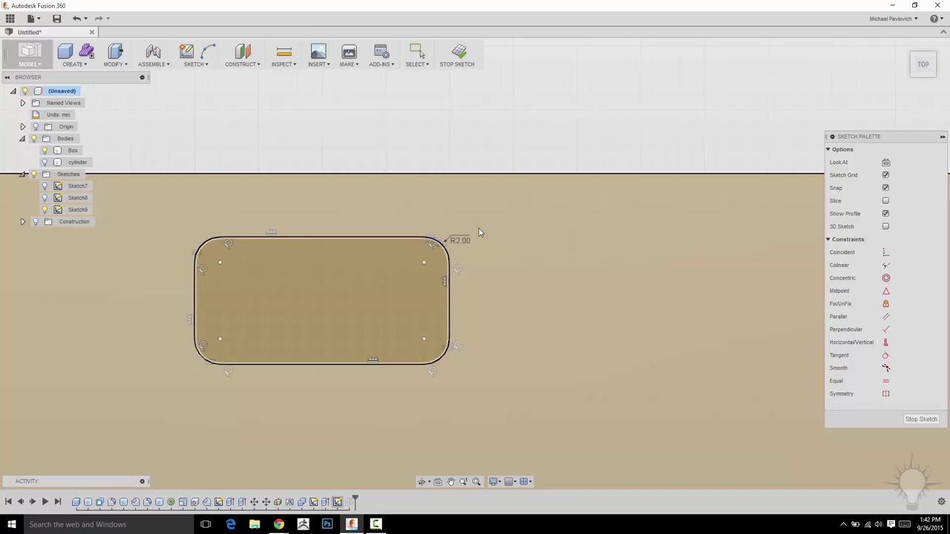
- Examine the rounded rectangle's placement along the straight upper edge of the plate
scroll(354, 151, "down", 5)
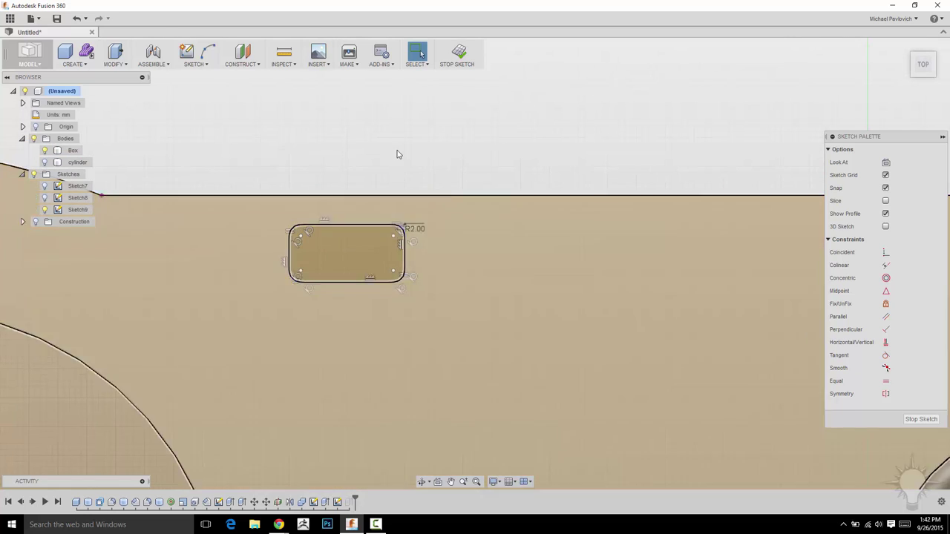
scroll(426, 144, "down", 3)
middle_click_drag(426, 144, 266, 150)
scroll(303, 171, "down", 3)
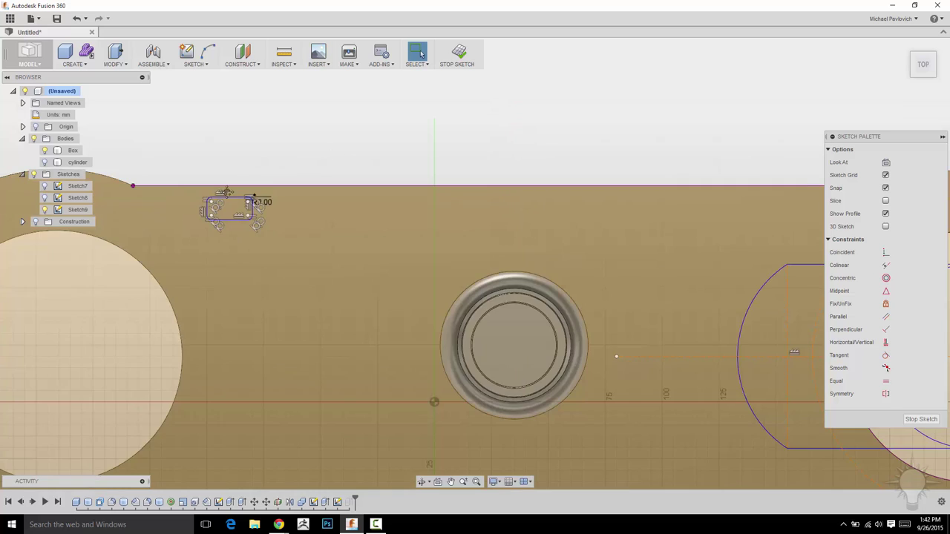
middle_click_drag(227, 192, 112, 240)
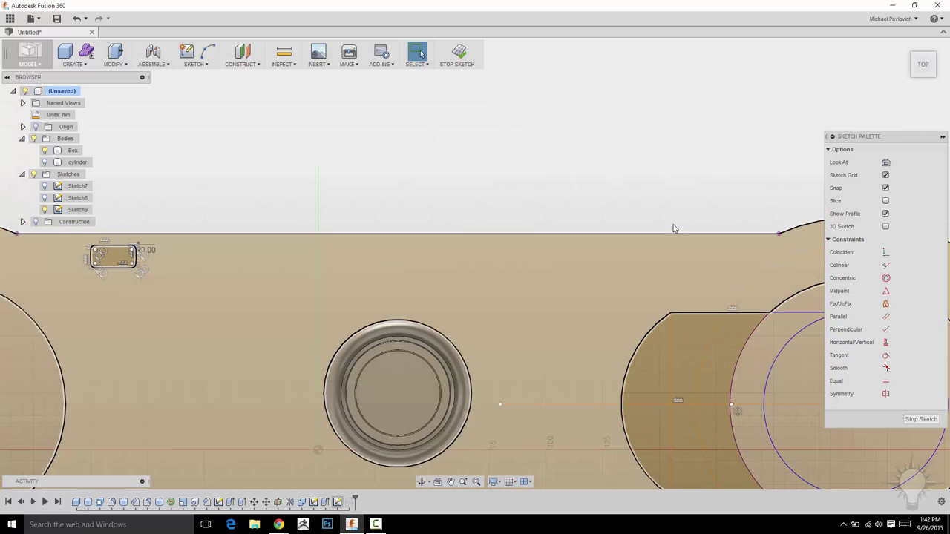
mouse_move(158, 153)
middle_mouse_down()
mouse_move(465, 138)
mouse_move(452, 137)
middle_mouse_up()
scroll(454, 141, "up", 3)
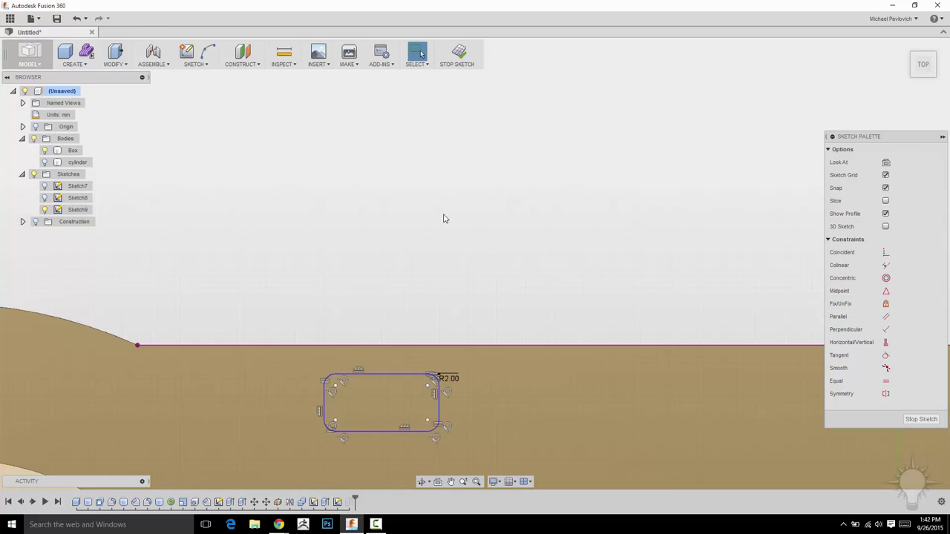
middle_click_drag(434, 203, 375, 108)
- Start a Rectangular Pattern with all four lines and four corner arcs of the rounded rectangle as its objects
left_click(195, 64)
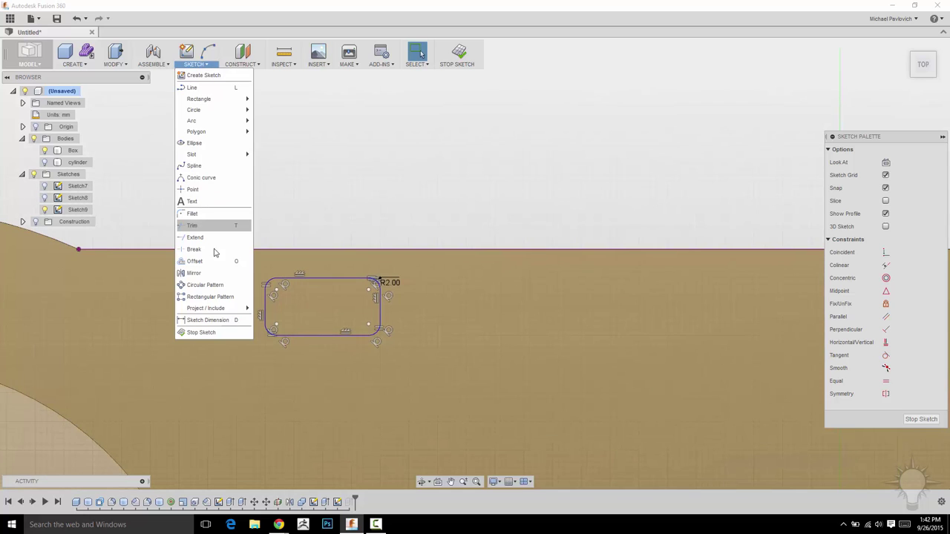
left_click(201, 297)
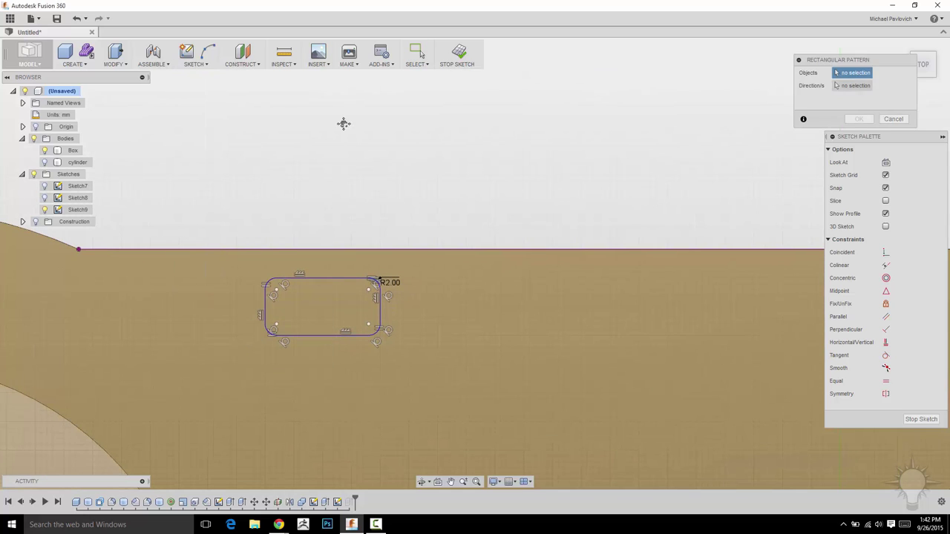
middle_click_drag(341, 119, 246, 46)
scroll(314, 157, "up", 2)
middle_click_drag(355, 134, 549, 94)
left_click(277, 238)
left_click(300, 193)
left_click(458, 206)
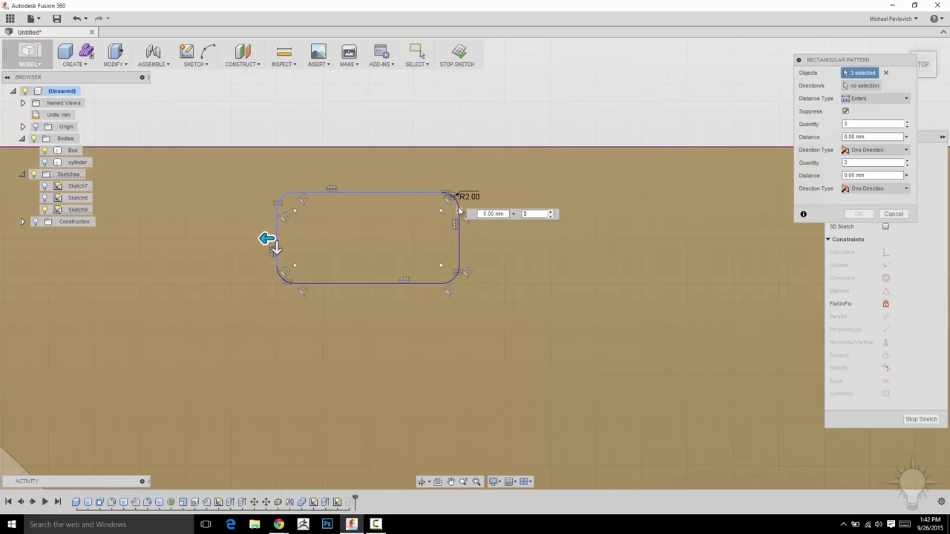
left_click(457, 235)
left_click(451, 280)
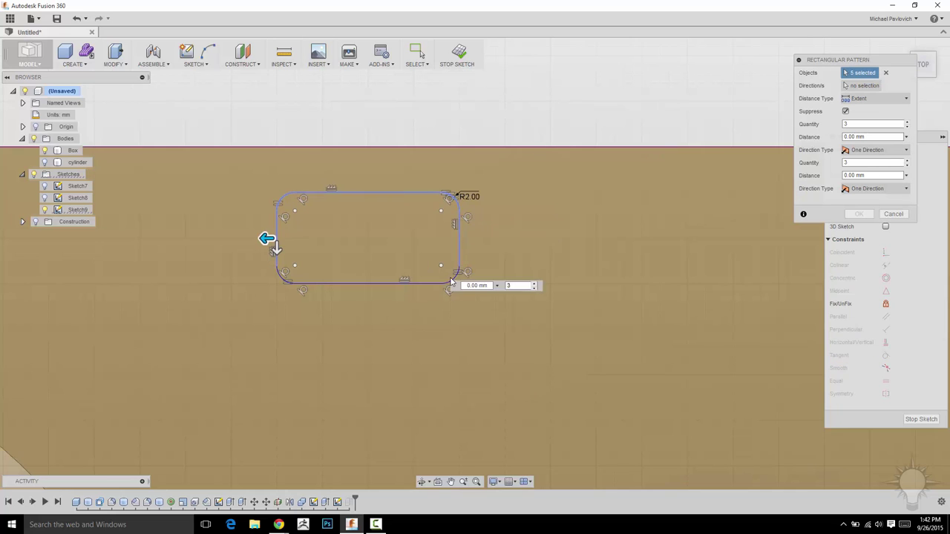
left_click(422, 283)
left_click(288, 281)
left_click(281, 277)
- Stretch the pattern horizontally along the plate's upper edge to an extent distance of -270 mm
scroll(625, 122, "down", 5)
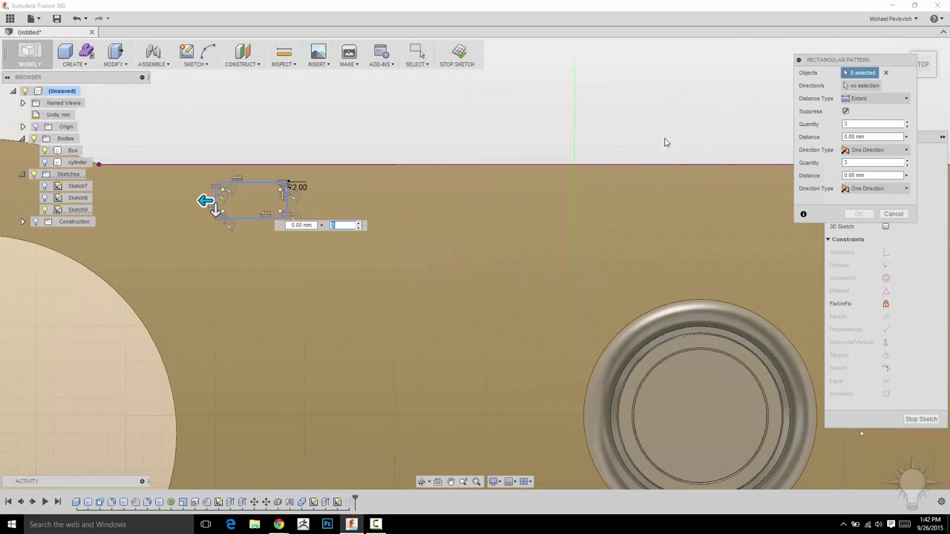
scroll(583, 142, "down", 5)
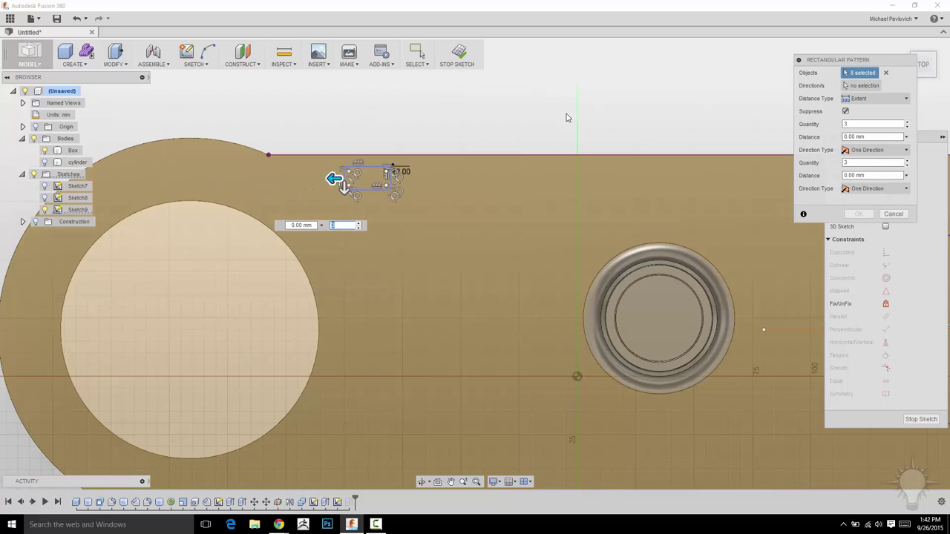
scroll(568, 117, "up", 3)
middle_click_drag(569, 117, 401, 144)
scroll(413, 127, "down", 3)
left_click_drag(263, 189, 301, 216)
left_click_drag(460, 189, 604, 188)
key("Tab")
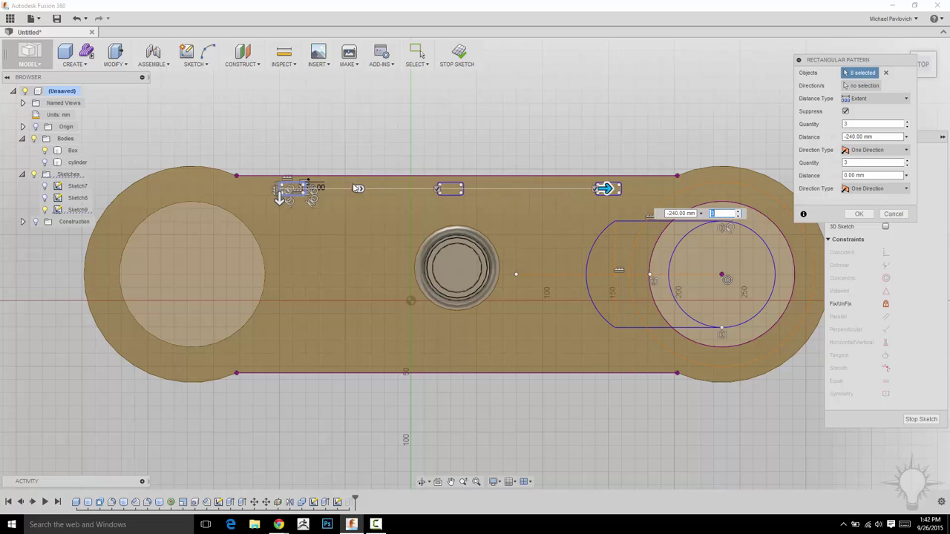
left_click_drag(609, 188, 644, 188)
- Set the horizontal pattern quantity to 5, suppress the middle instance and apply the pattern
left_click(755, 214)
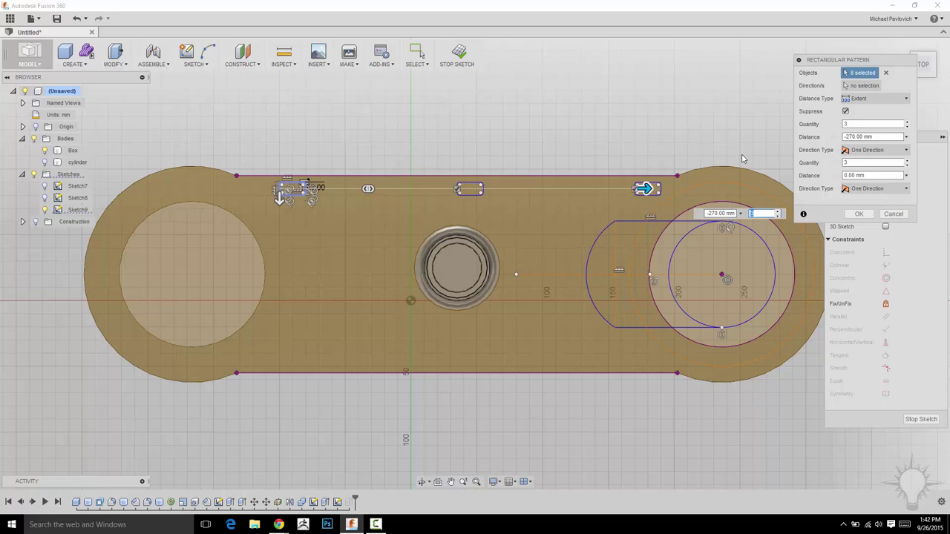
type("10")
key("Return")
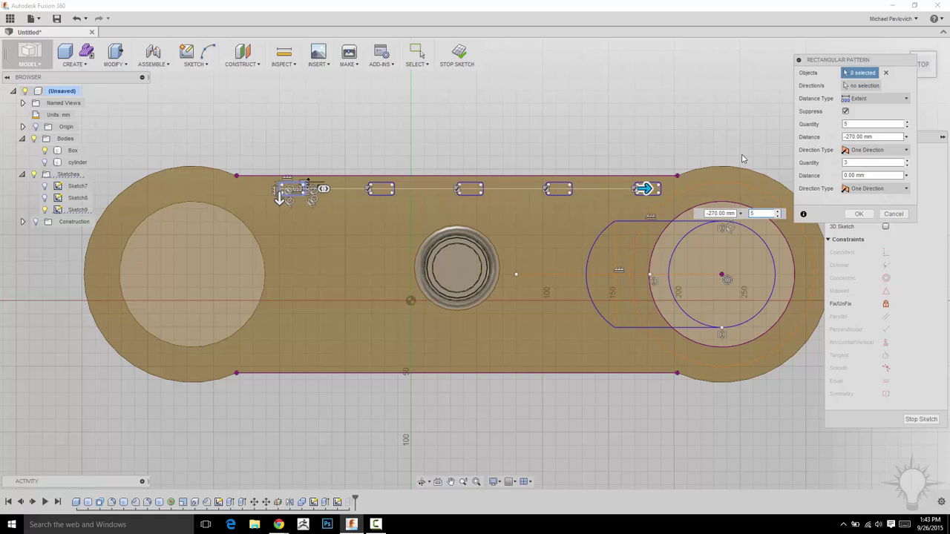
left_click(457, 189)
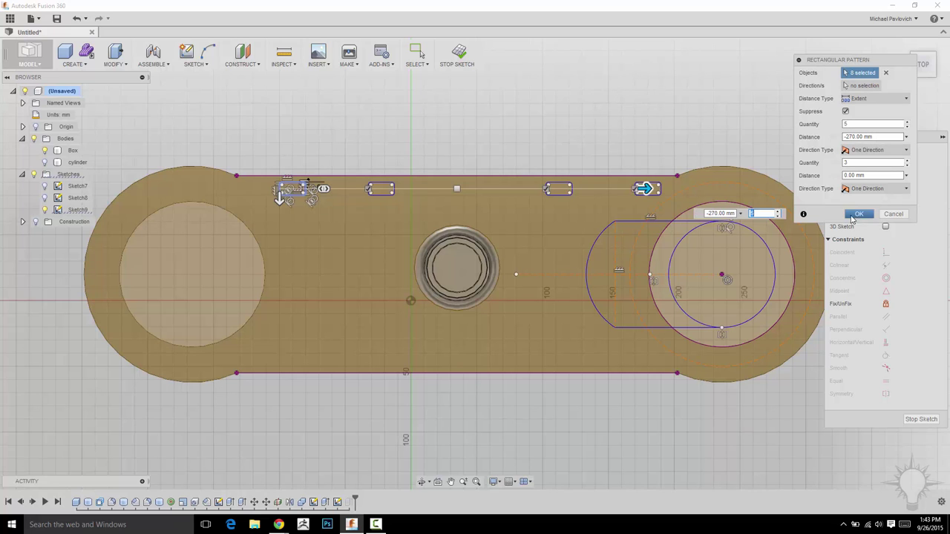
key("Return")
- Mirror the four rounded rectangles to the plate's lower edge across the horizontal construction centerline
middle_click_drag(555, 125, 529, 93)
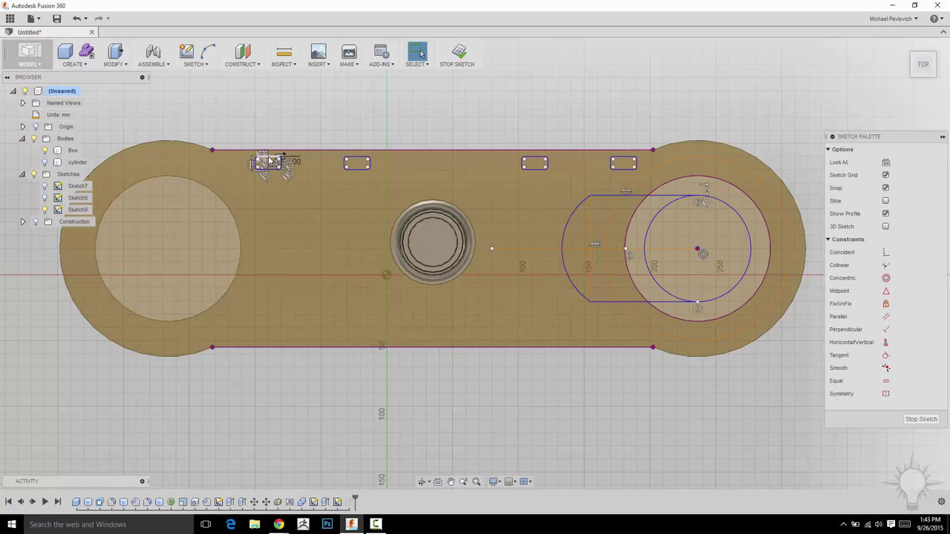
middle_click_drag(295, 116, 448, 123)
scroll(448, 123, "down", 1)
middle_click_drag(552, 105, 332, 108)
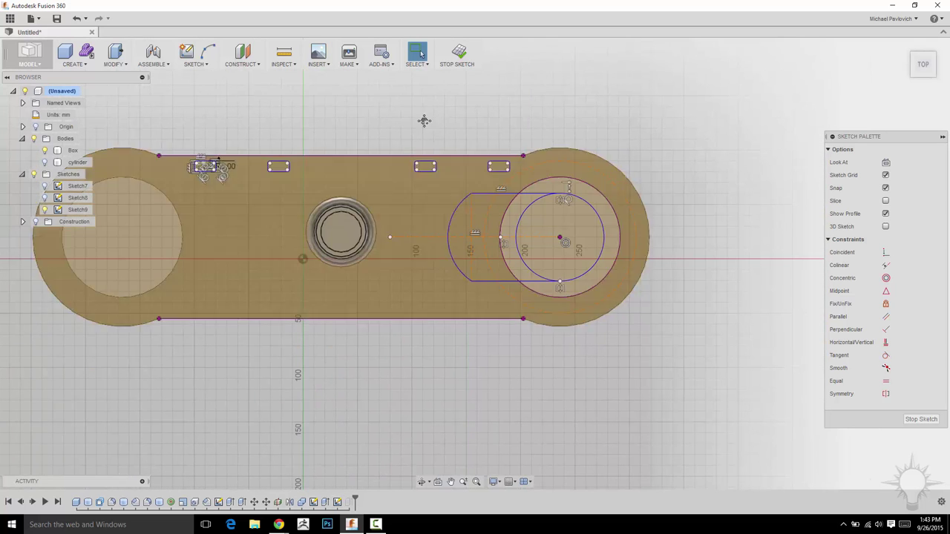
middle_click_drag(425, 121, 486, 118)
key("Delete")
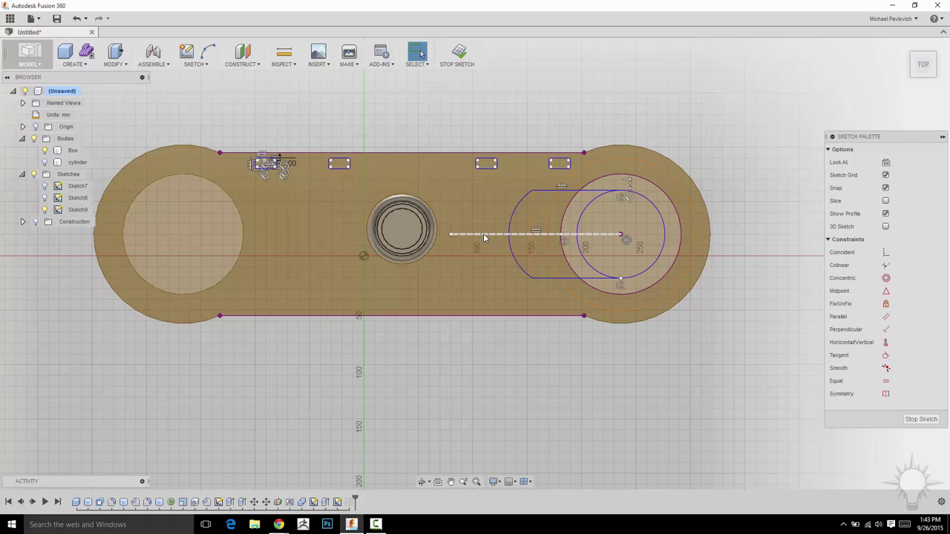
left_click(196, 62)
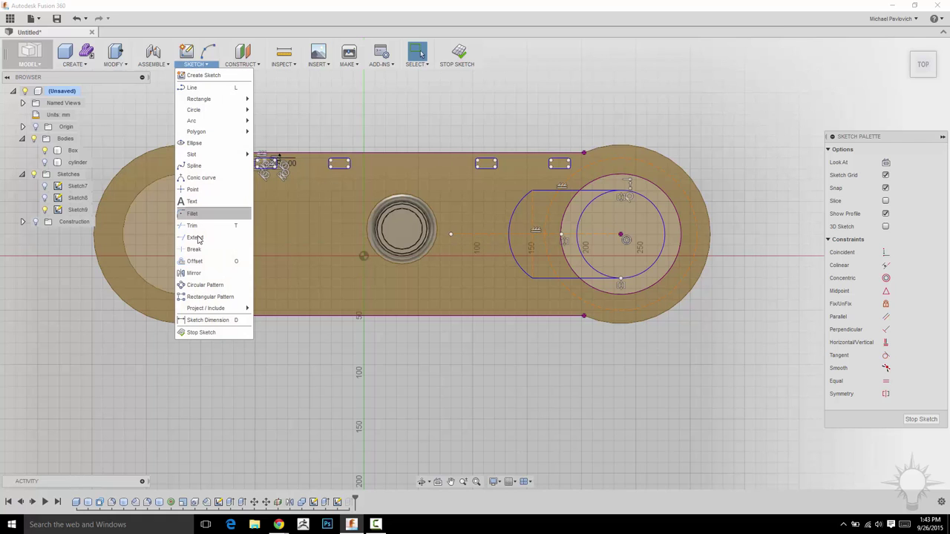
left_click(195, 274)
scroll(273, 108, "up", 3)
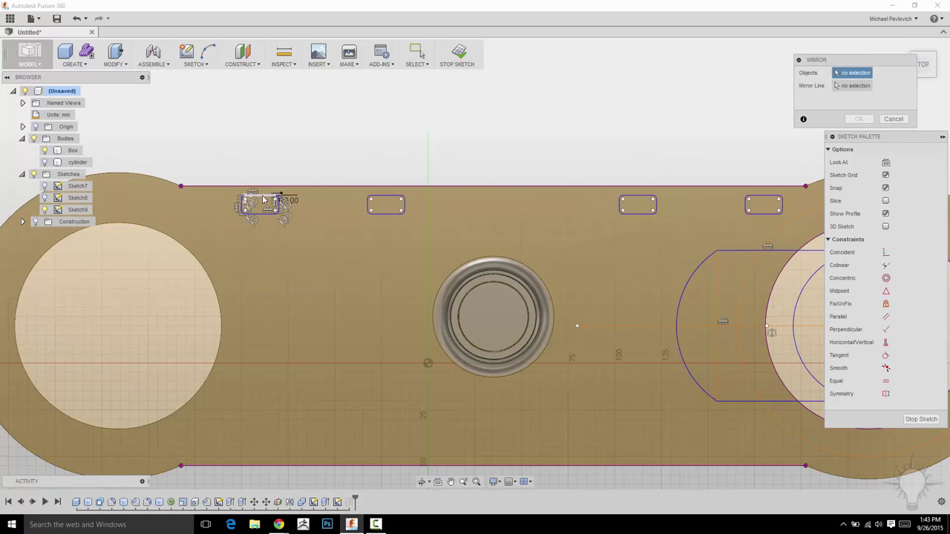
scroll(374, 148, "down", 2)
scroll(224, 188, "down", 1)
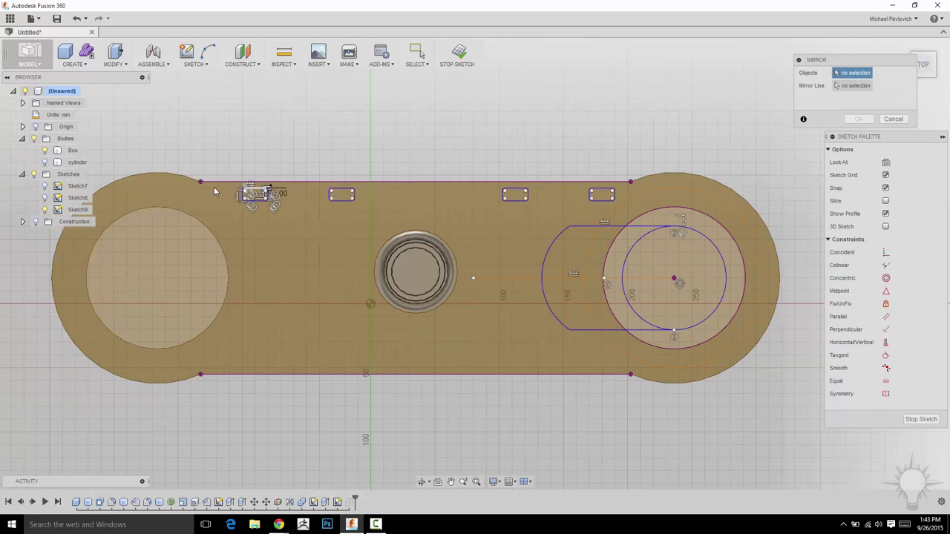
left_click_drag(225, 189, 625, 216)
middle_click_drag(486, 121, 499, 95)
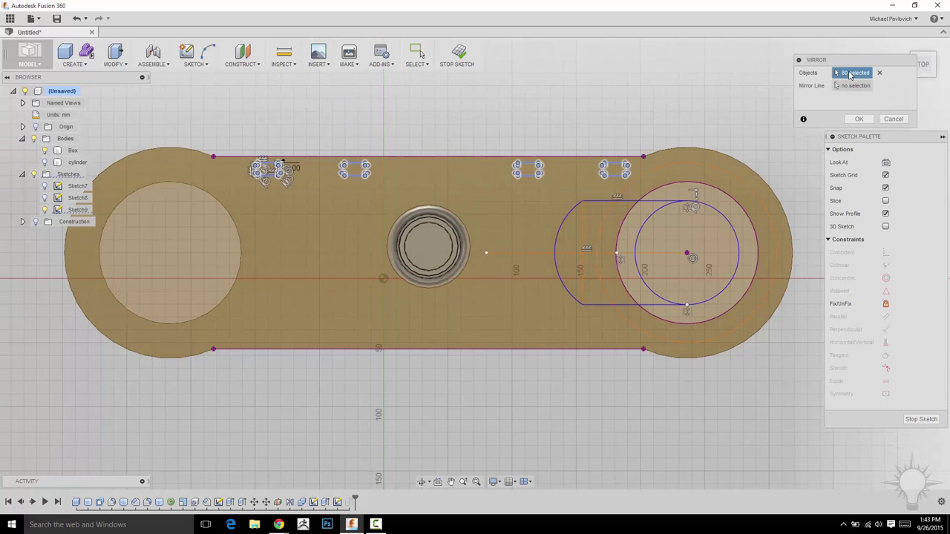
left_click(853, 85)
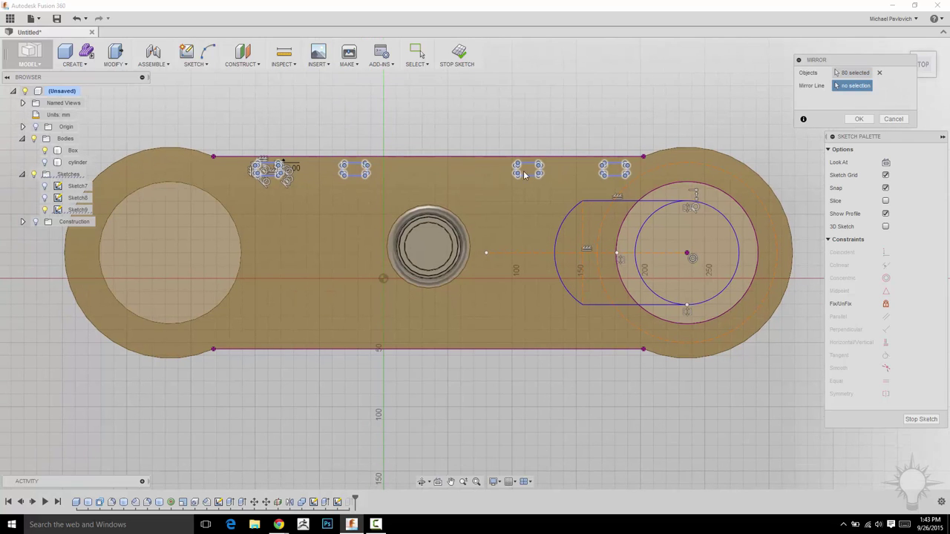
left_click(509, 253)
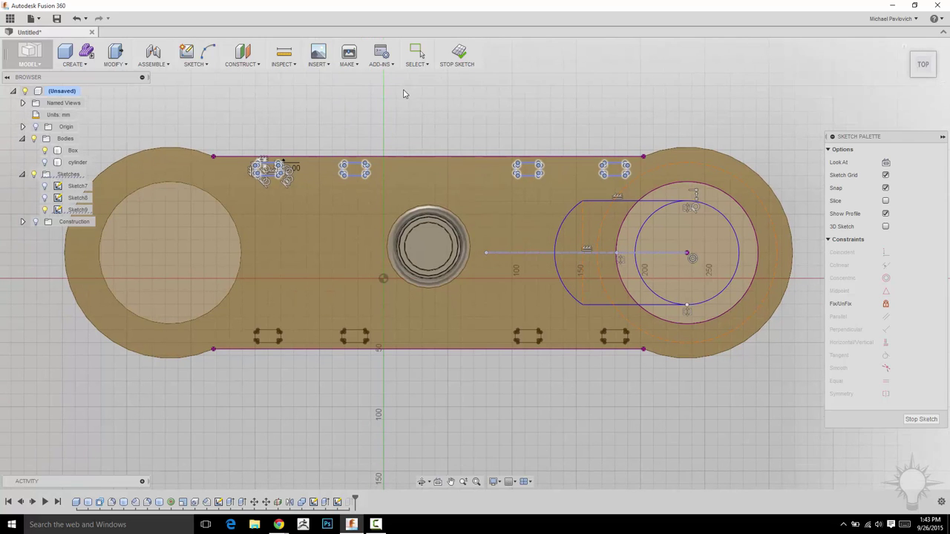
- Finish the sketch and inspect both rows of rounded rectangles on the plate in 3D
middle_click_drag(552, 102, 502, 113, "shift")
left_click(459, 52)
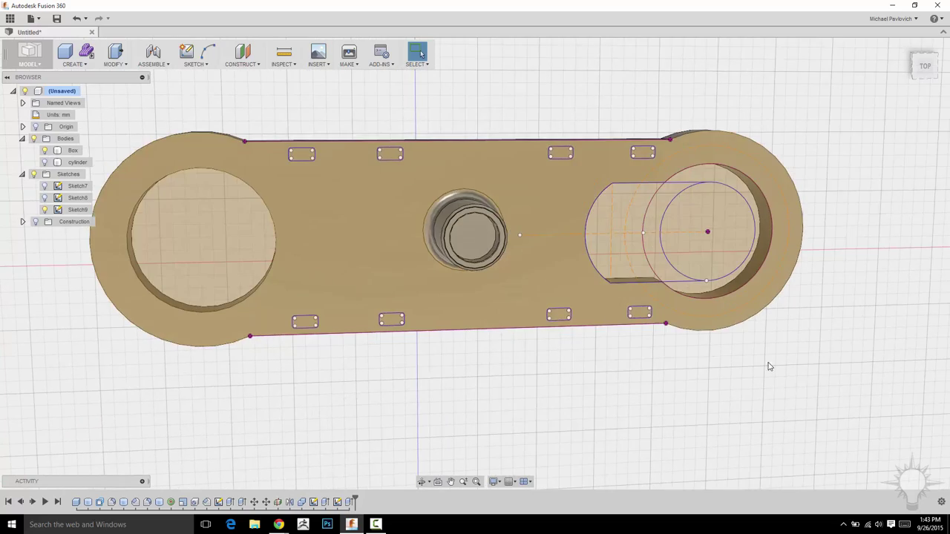
middle_click_drag(803, 382, 715, 295, "shift")
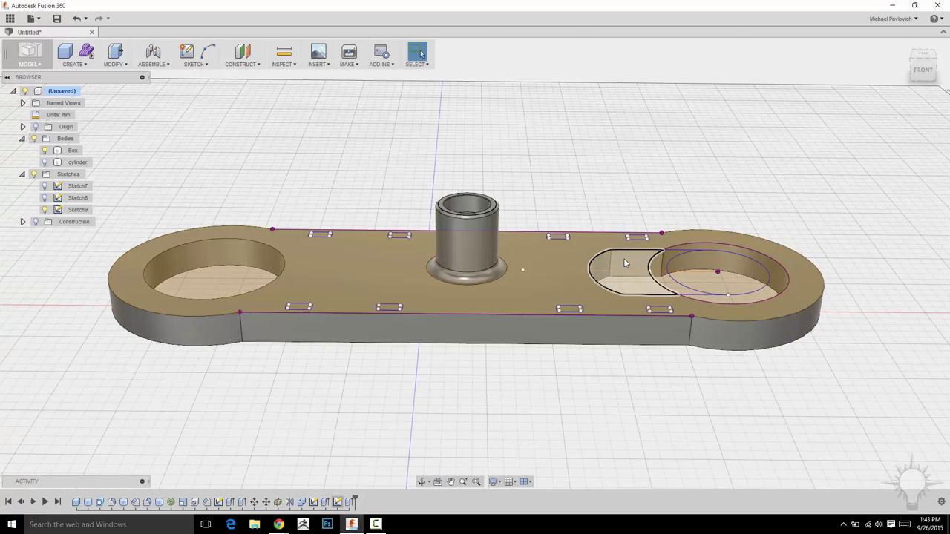
middle_click_drag(570, 161, 605, 175, "shift")
key("Escape")
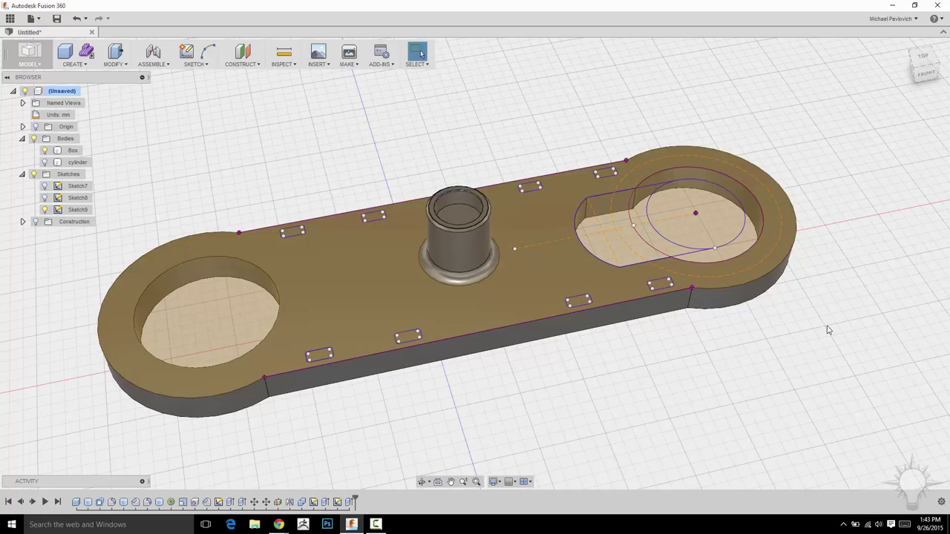
middle_click_drag(750, 176, 614, 193, "shift")
left_click(903, 47)
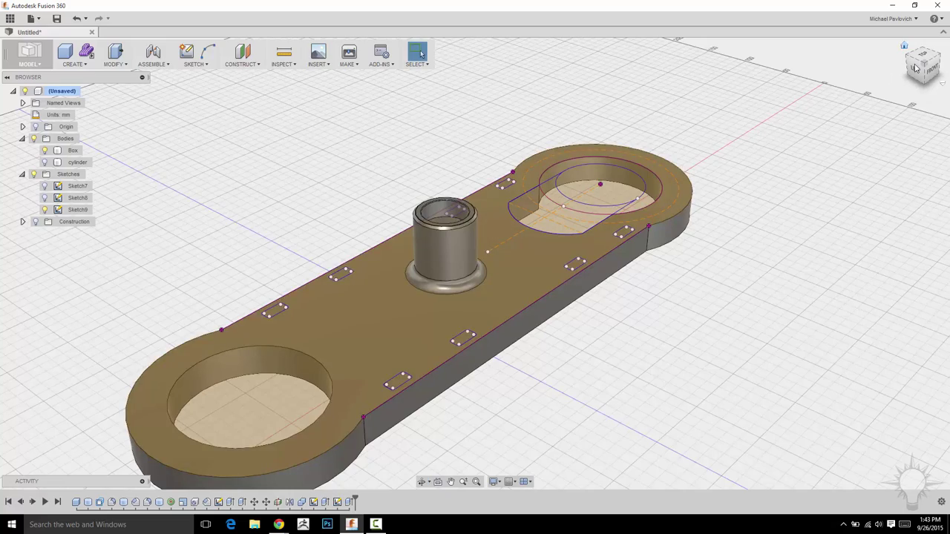
left_click(904, 46)
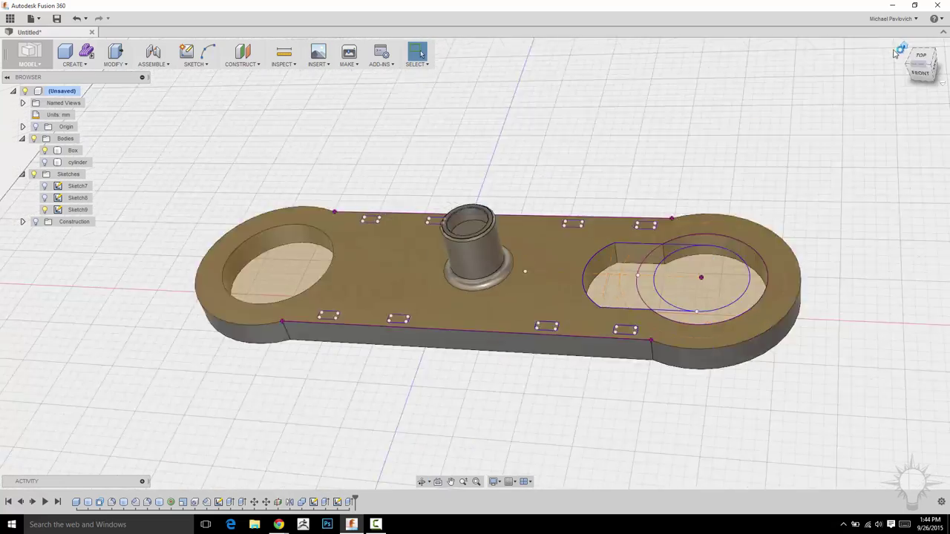
middle_click_drag(665, 151, 361, 226, "shift")
middle_click_drag(606, 337, 704, 275)
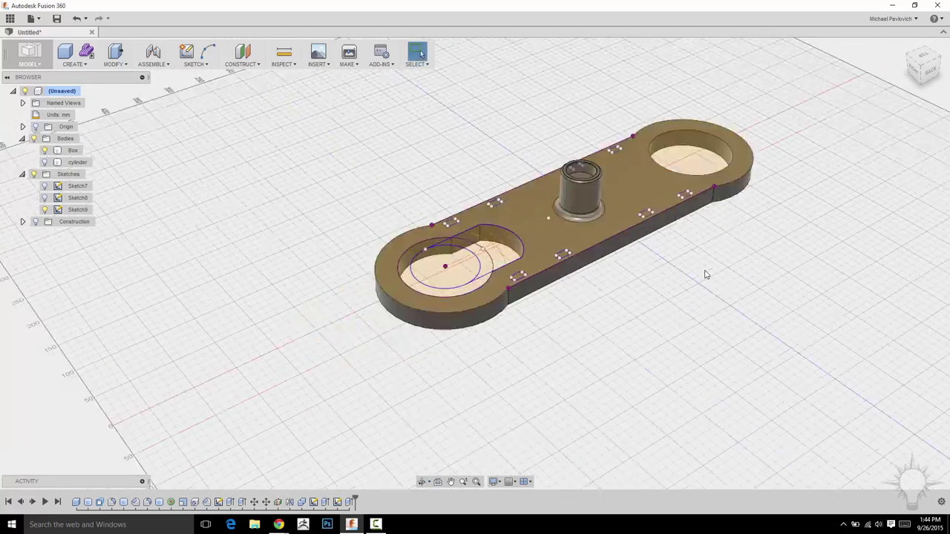
- Select all eight rounded rectangle profiles along the two long edges of the plate's upper face
scroll(673, 303, "up", 3)
middle_click_drag(625, 268, 585, 396)
scroll(313, 222, "up", 3)
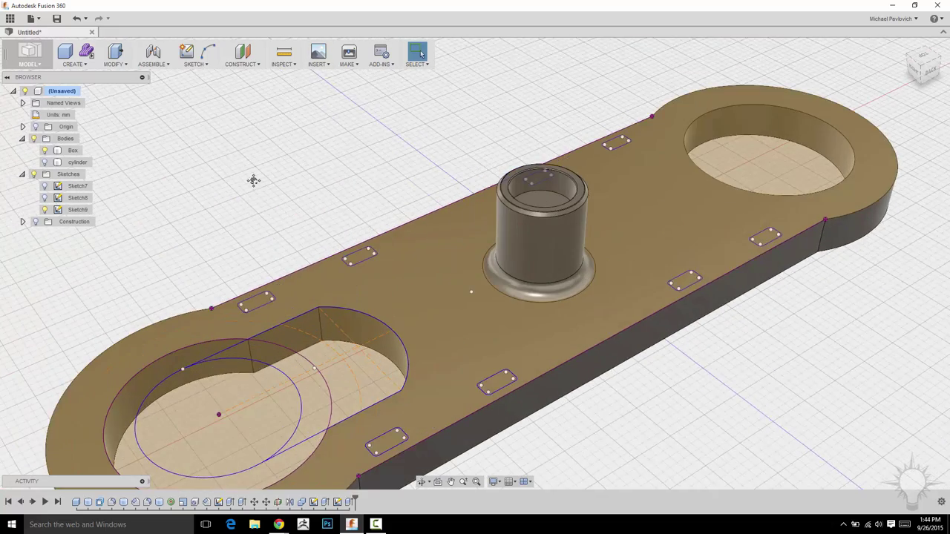
left_click(255, 233)
left_click(357, 191, "ctrl")
middle_click_drag(469, 79, 381, 153)
left_click(515, 92, "ctrl")
left_click(573, 284, "ctrl")
scroll(575, 281, "up", 3)
middle_click_drag(575, 280, 520, 238, "shift")
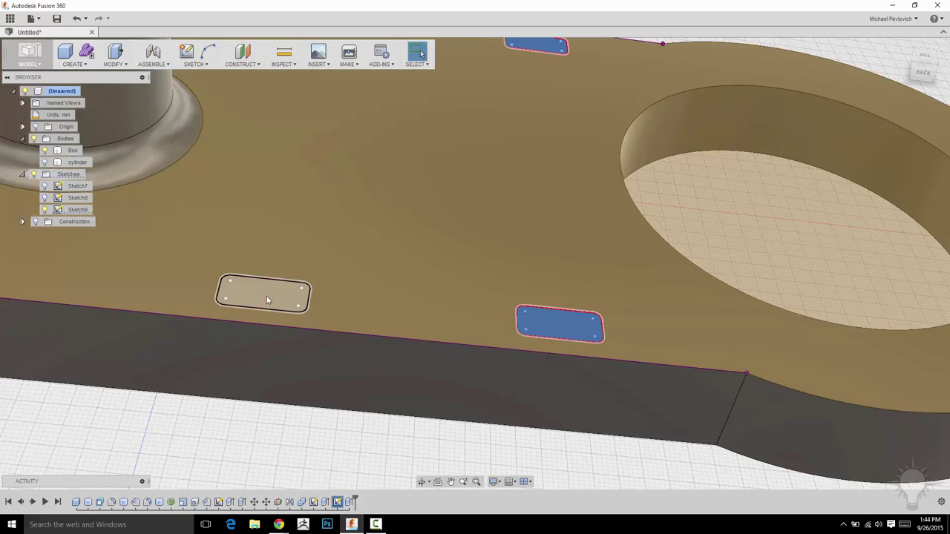
left_click(266, 296, "ctrl")
middle_click_drag(169, 420, 809, 490)
left_click(436, 319, "shift")
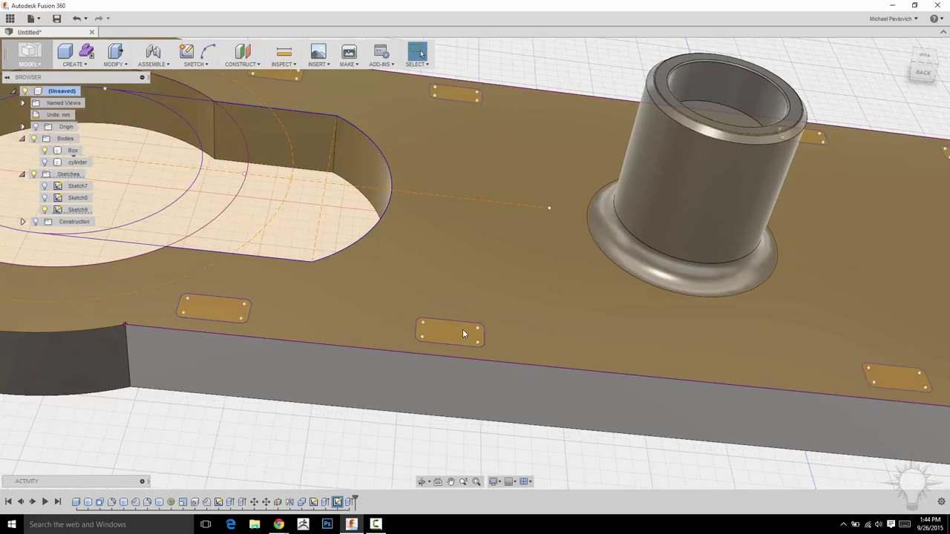
scroll(460, 329, "down", 2)
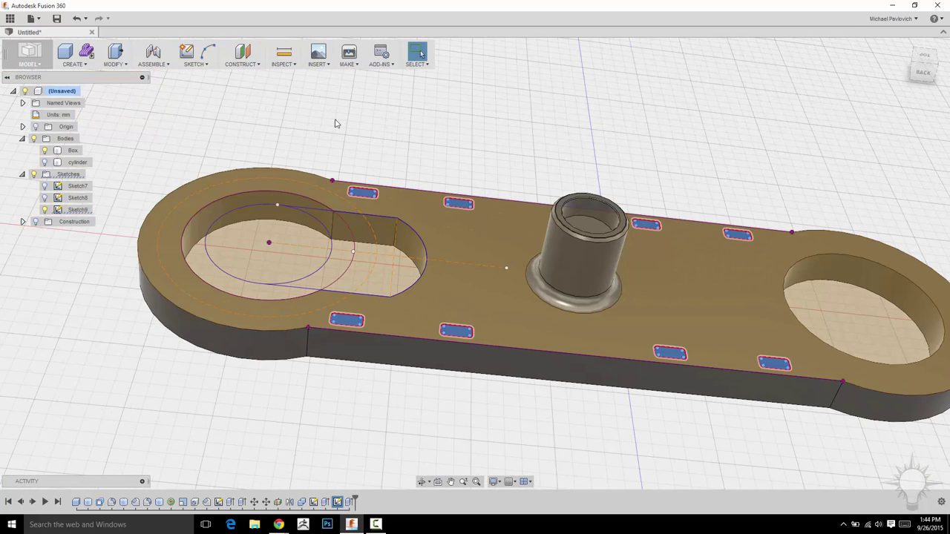
- Extrude the eight rounded rectangle profiles as a cut, with the extent set to the plate's underside face
right_click(461, 123)
left_click(477, 111)
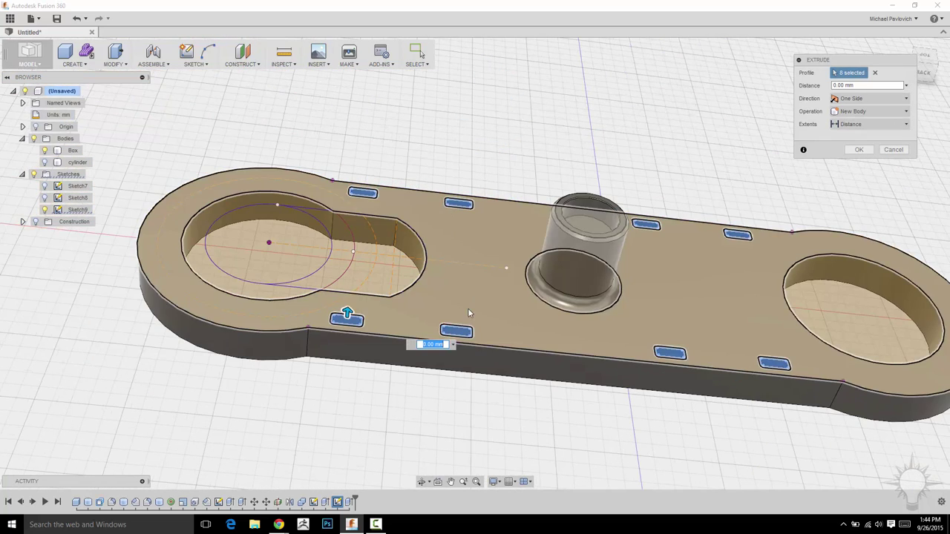
left_click_drag(347, 311, 341, 382)
middle_click_drag(604, 411, 653, 252, "shift")
left_click(875, 149)
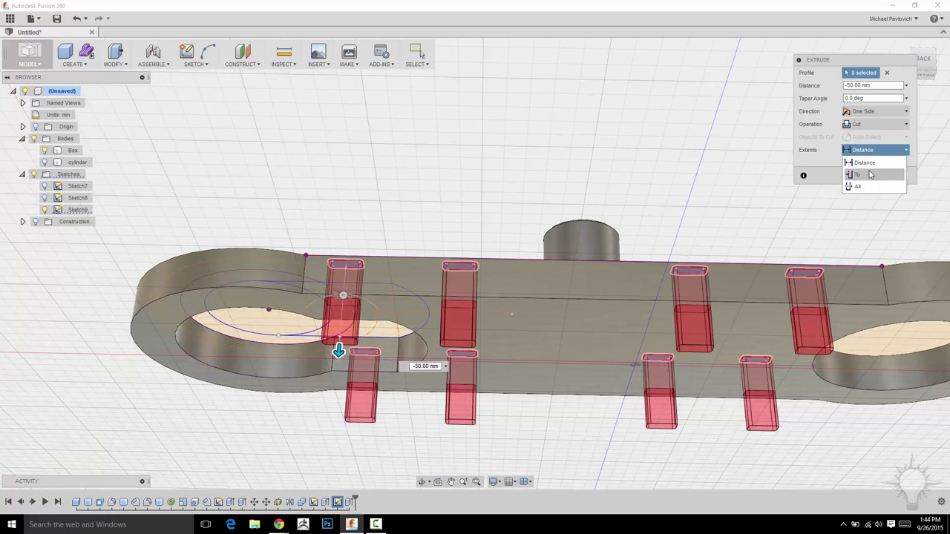
left_click(865, 169)
left_click(580, 328)
middle_click_drag(474, 163, 564, 223, "shift")
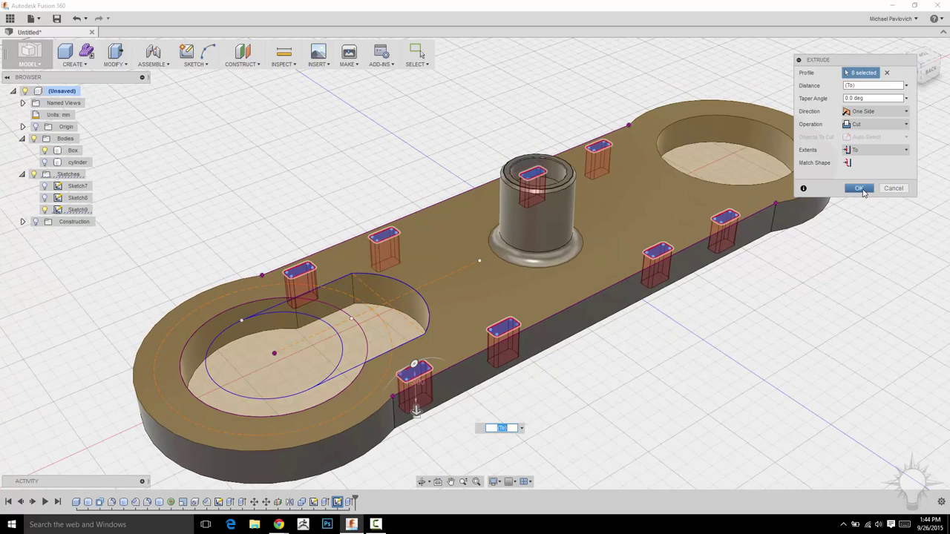
left_click(862, 190)
middle_click_drag(634, 424, 661, 365)
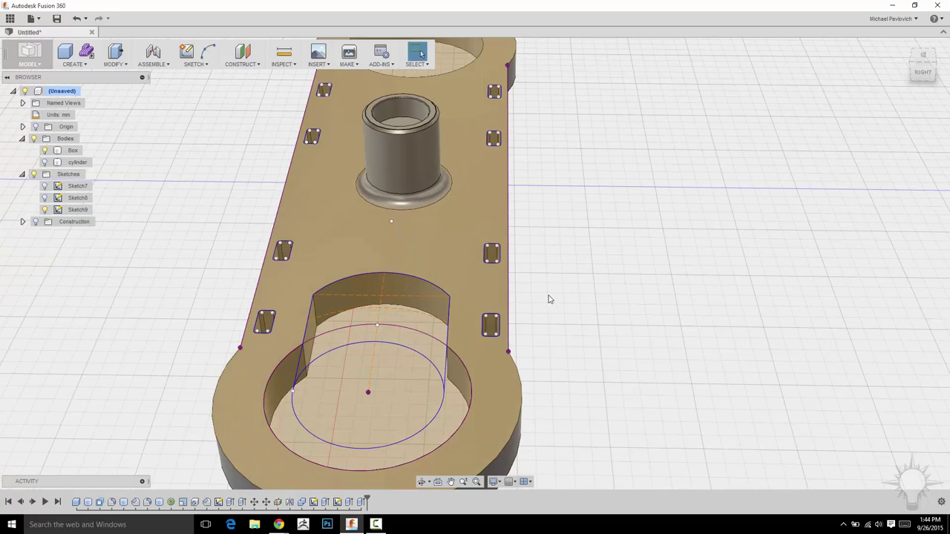
- Hide Sketch9 and inspect the slots cut along both long edges of the plate
left_click(44, 210)
scroll(794, 295, "down", 3)
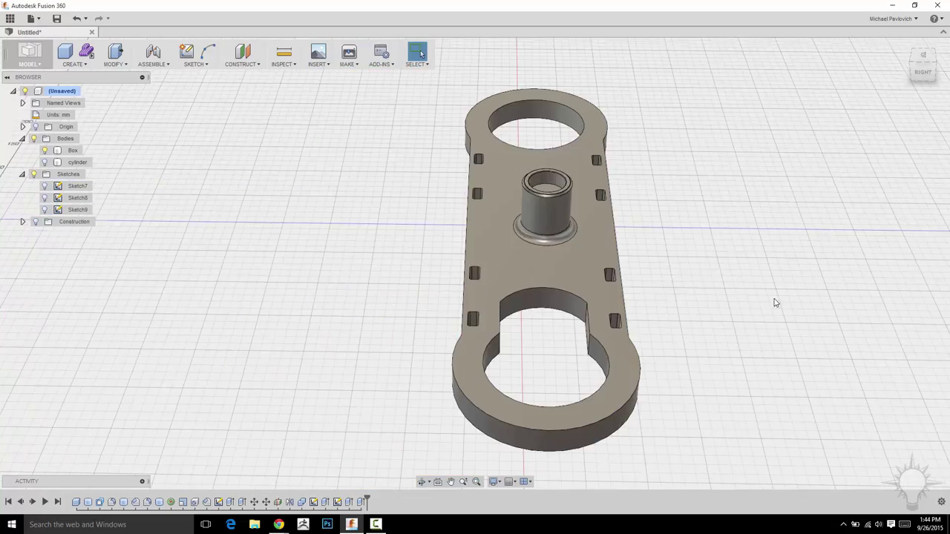
mouse_move(780, 303)
middle_mouse_down("shift")
mouse_move(687, 265)
mouse_move(738, 221)
mouse_move(735, 319)
mouse_move(735, 307)
mouse_move(790, 412)
mouse_move(710, 360)
mouse_move(728, 352)
mouse_move(655, 349)
middle_mouse_up("shift")
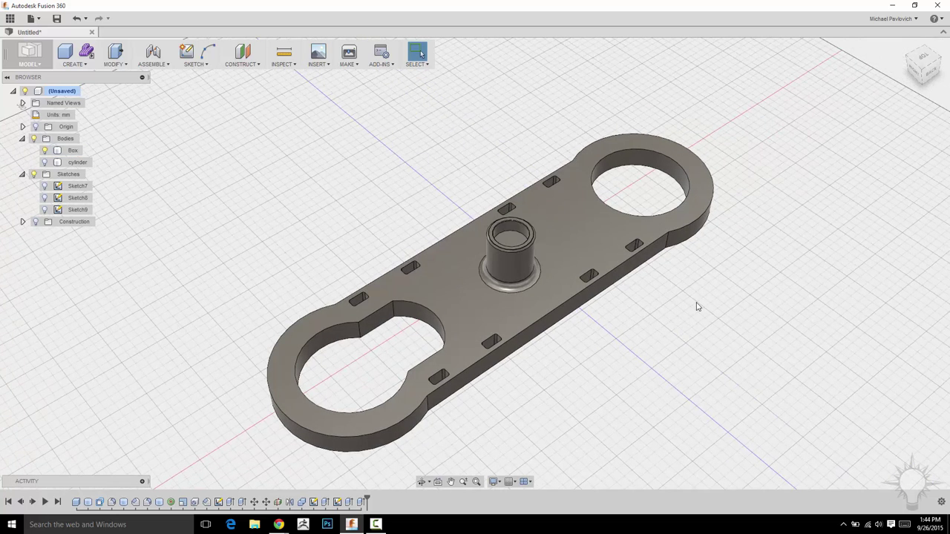
key("f")
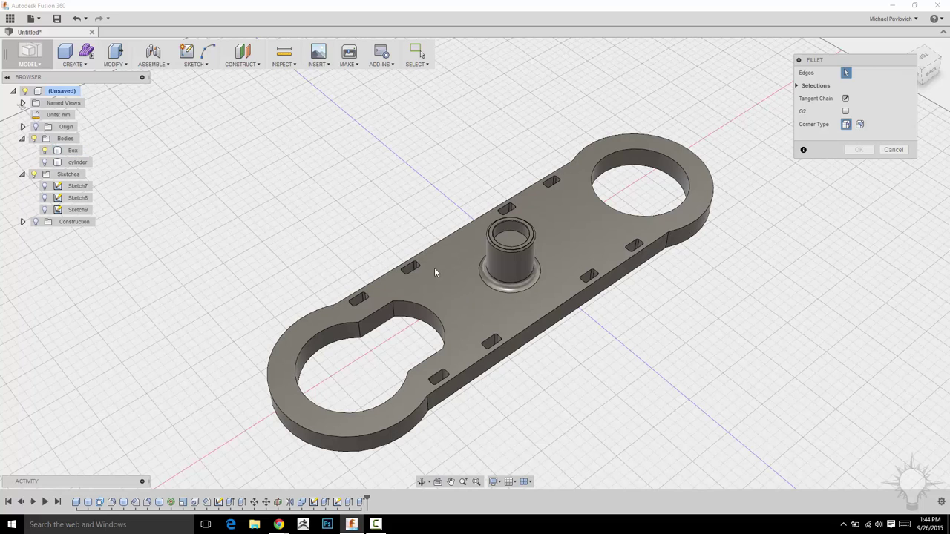
left_click(465, 371)
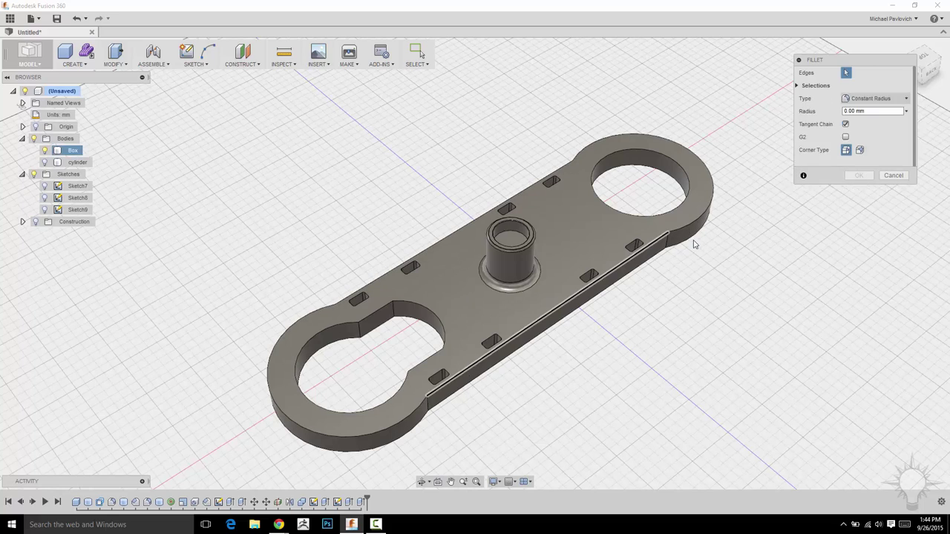
left_click(695, 228)
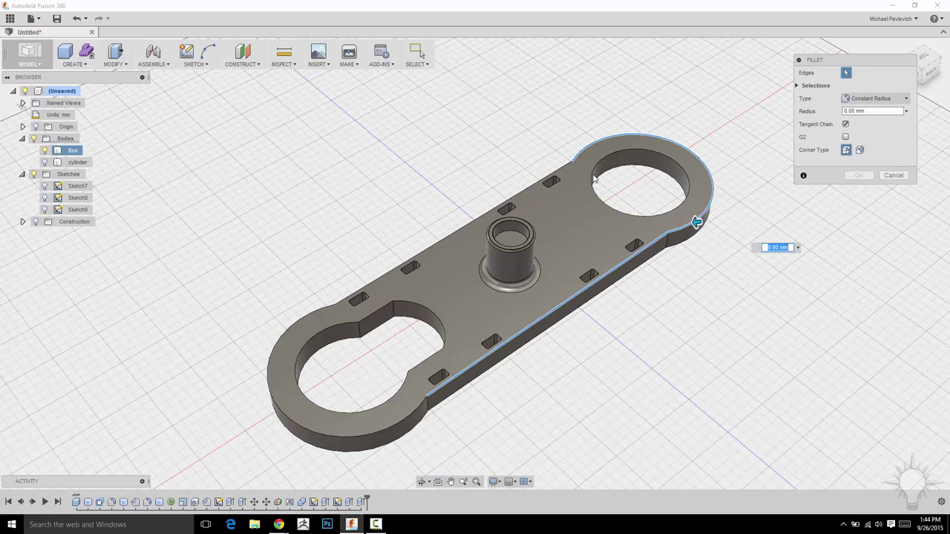
left_click(892, 176)
- Fillet the four vertical edges where the straight sides meet the round ends with a 150 mm radius
scroll(679, 304, "up", 3)
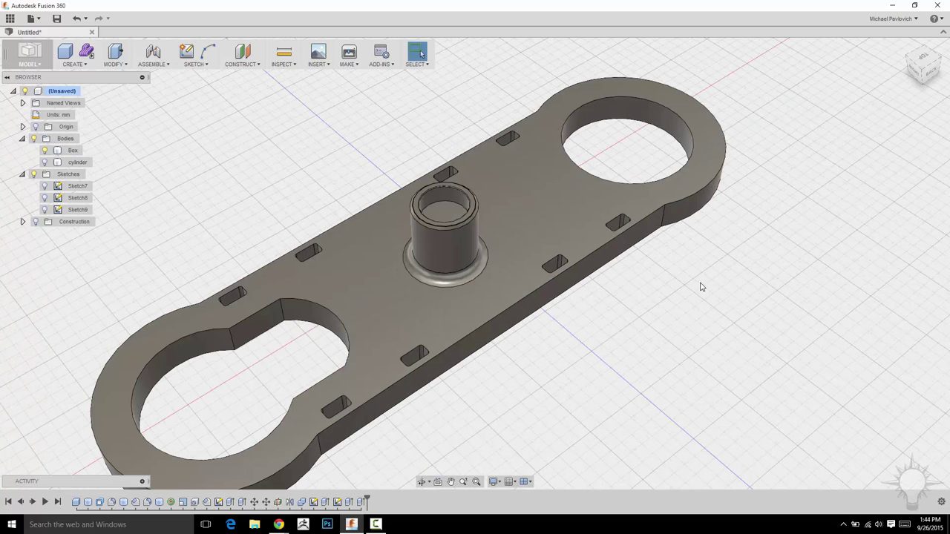
key("f")
left_click(663, 215)
middle_click_drag(347, 440, 518, 284)
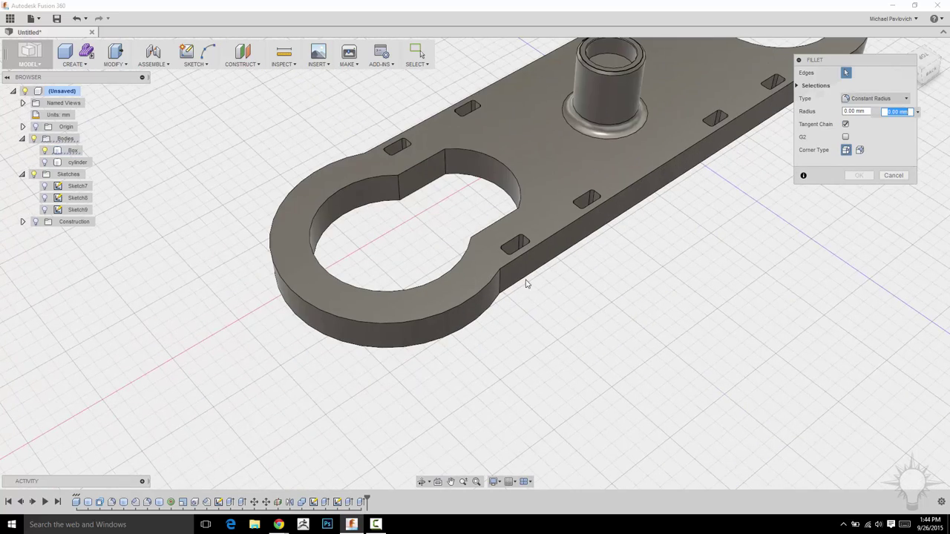
left_click(500, 282)
middle_click_drag(566, 405, 707, 383, "shift")
left_click(523, 269)
middle_click_drag(744, 420, 611, 424, "shift")
left_click_drag(622, 293, 632, 296)
left_click(859, 175)
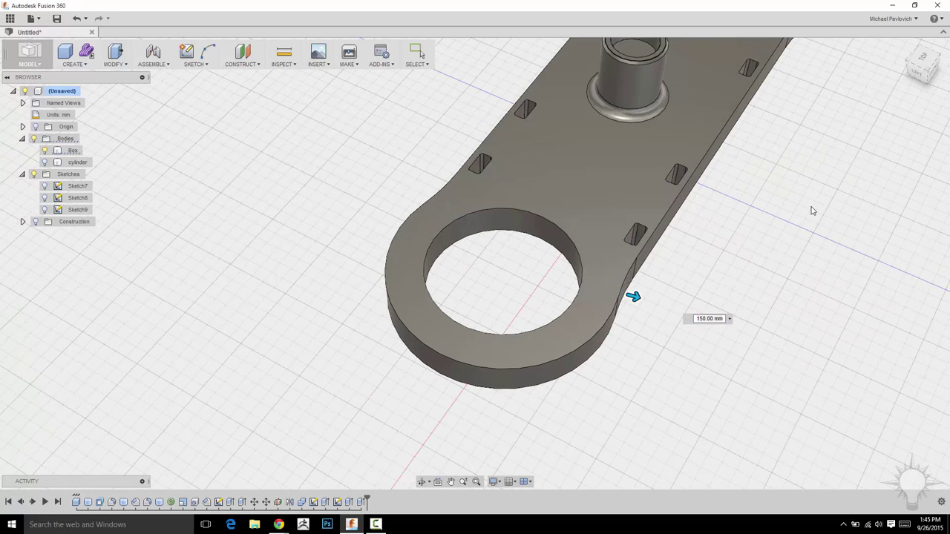
- Fillet the upper and lower outer perimeter edges of the plate with a 2 mm radius
scroll(814, 241, "down", 3)
middle_click_drag(814, 241, 697, 322)
middle_click_drag(698, 322, 815, 358, "shift")
key("f")
left_click(548, 309)
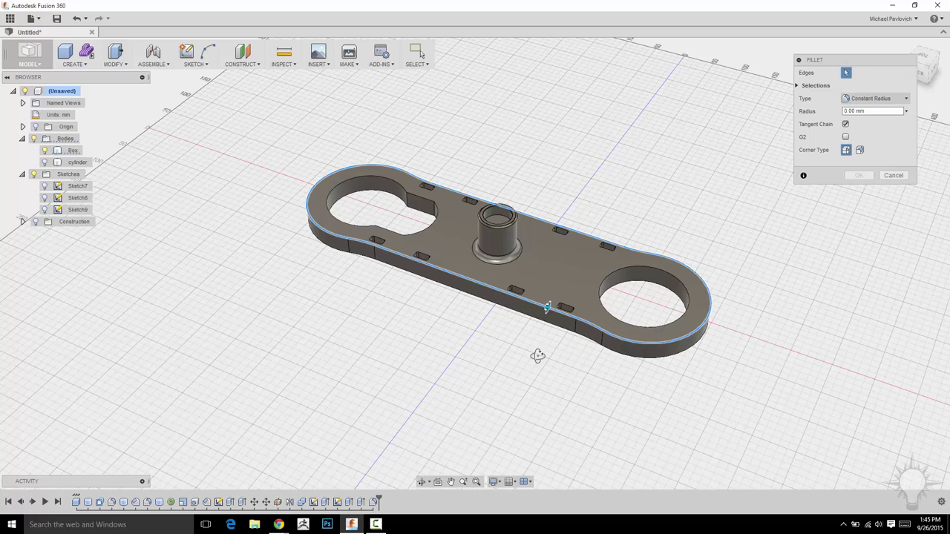
middle_click_drag(541, 350, 525, 321, "shift")
left_click(526, 314)
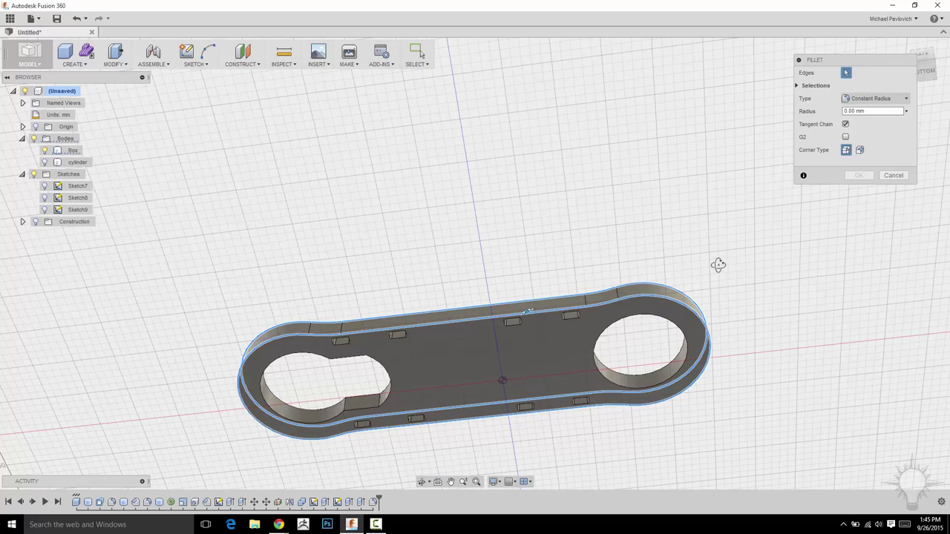
middle_click_drag(720, 266, 723, 268, "shift")
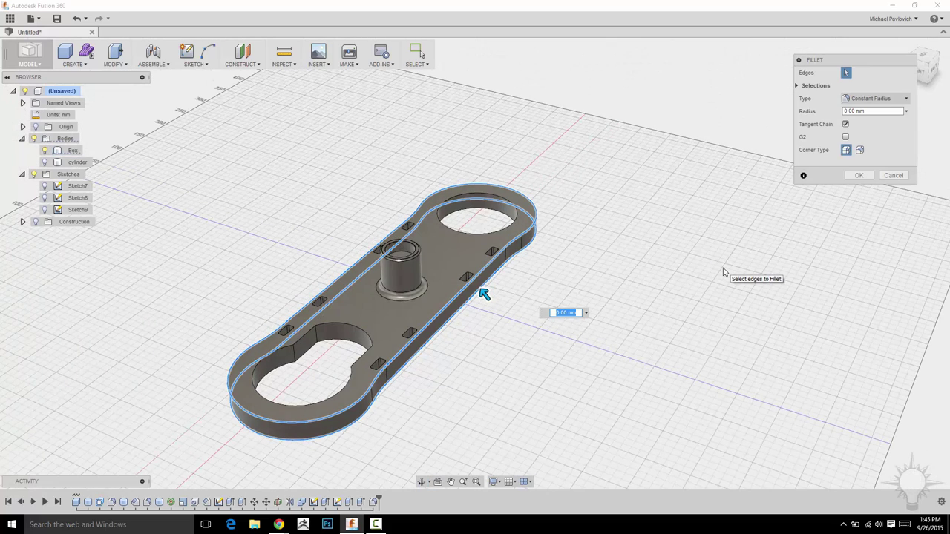
type(".5")
scroll(576, 233, "up", 5)
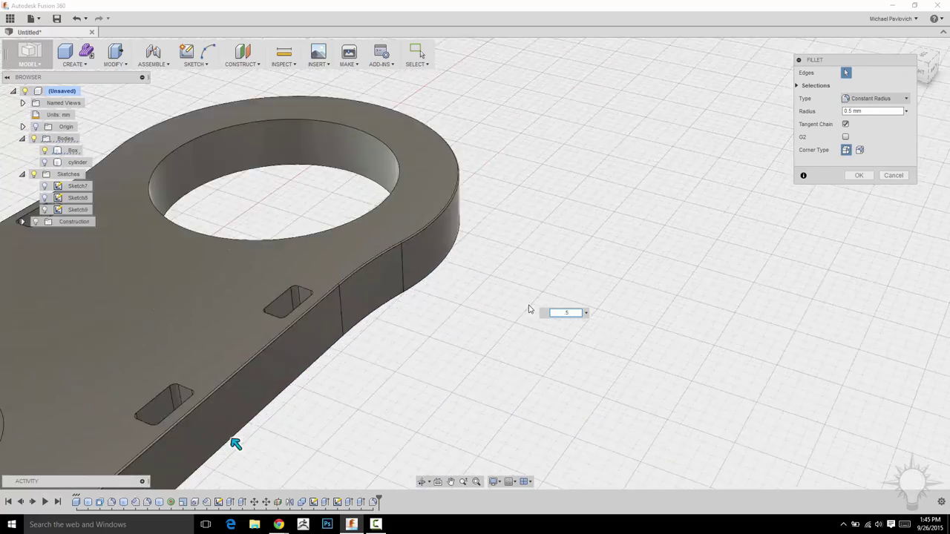
middle_click_drag(573, 297, 726, 214)
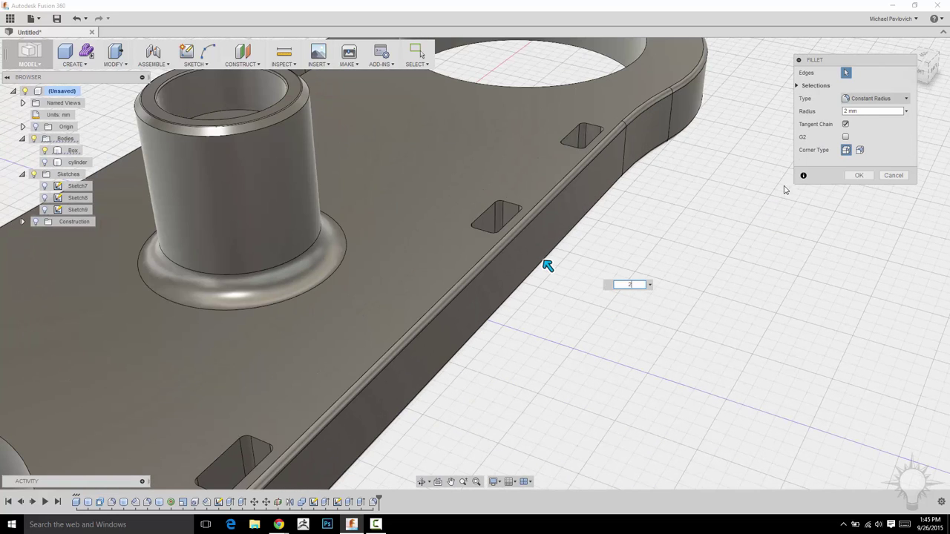
left_click(859, 175)
- Fillet the upper rims of the eight small slots with a 0.25 mm radius
scroll(701, 286, "down", 4)
middle_click_drag(699, 289, 747, 216)
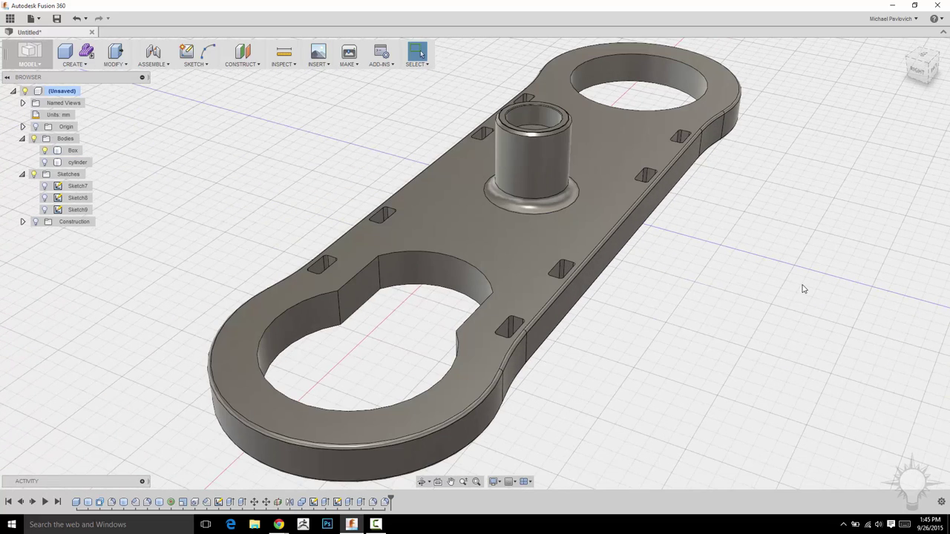
key("f")
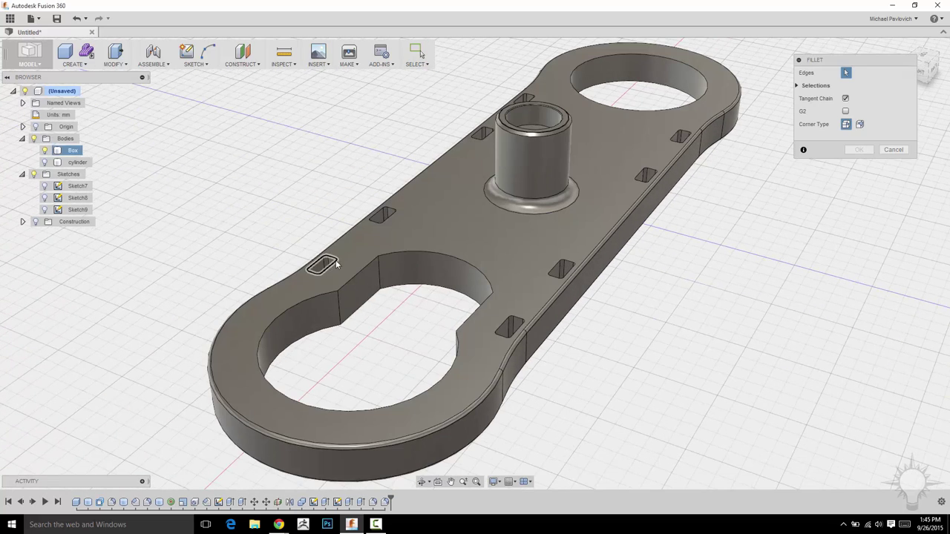
left_click(321, 264)
left_click(380, 213)
middle_click_drag(482, 141, 528, 149, "shift")
left_click(517, 135)
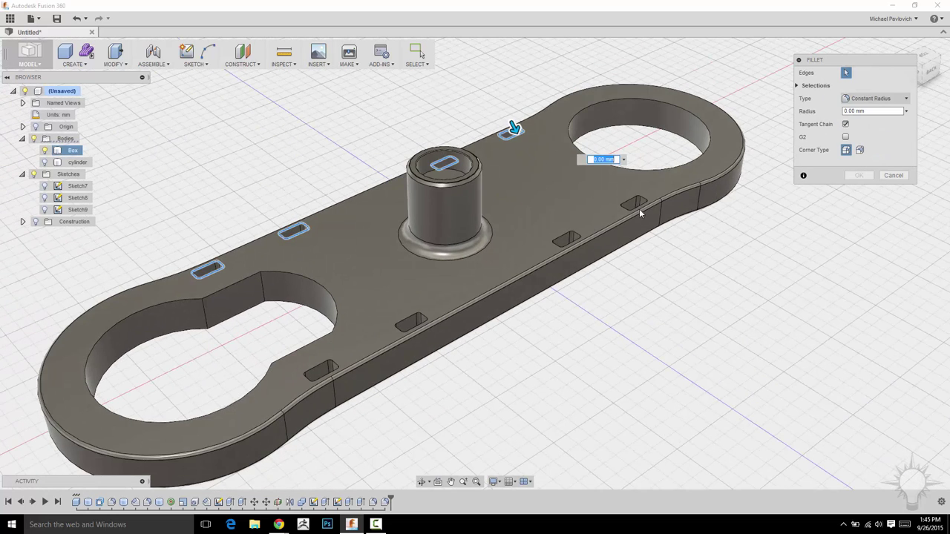
left_click(567, 238)
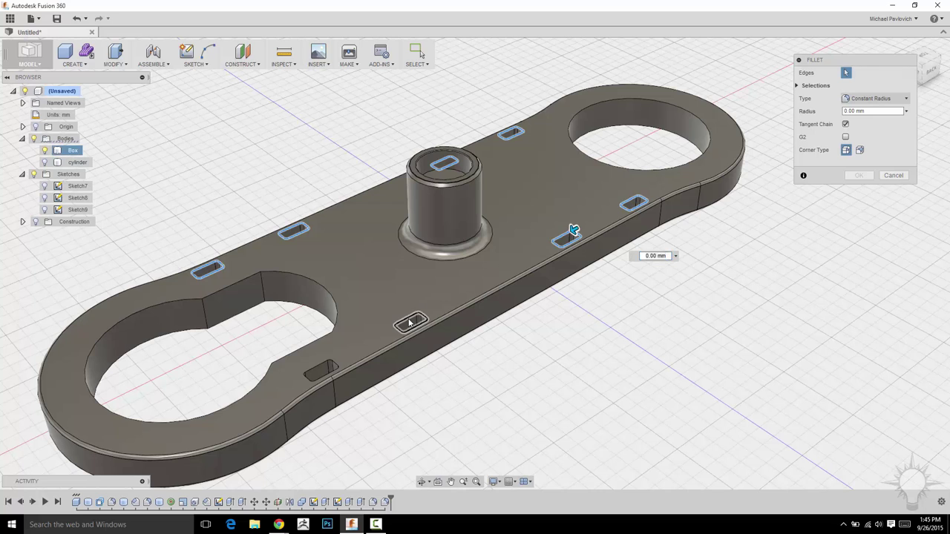
left_click(408, 321)
left_click(320, 371)
middle_click_drag(676, 337, 698, 298)
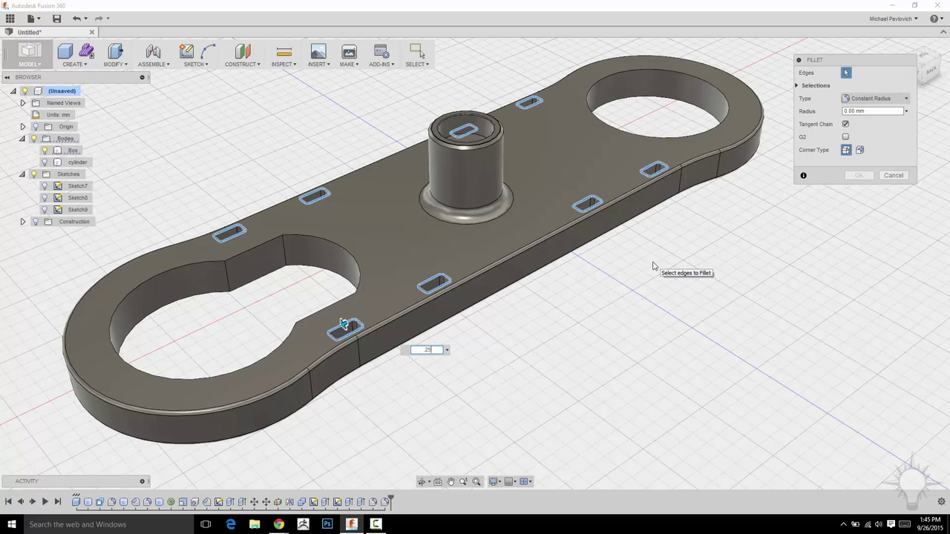
key("Return")
- Edit the slot rim fillet and give it a larger radius
scroll(632, 314, "up", 3)
middle_click_drag(444, 346, 816, 310)
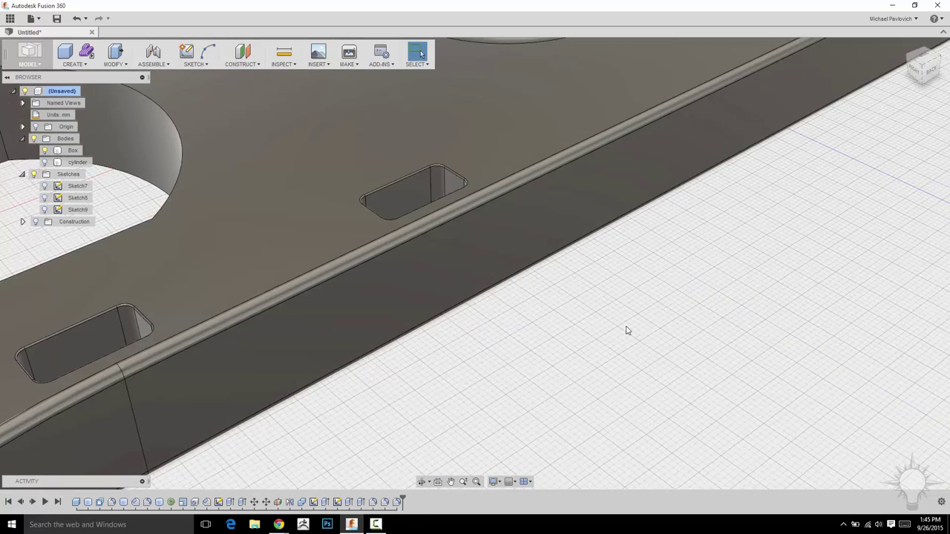
middle_click_drag(626, 330, 645, 324, "shift")
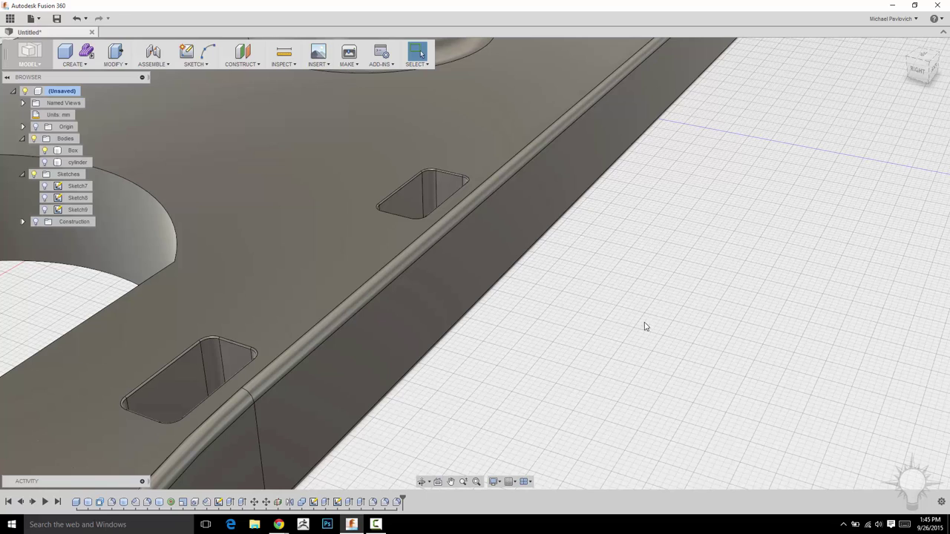
right_click(397, 502)
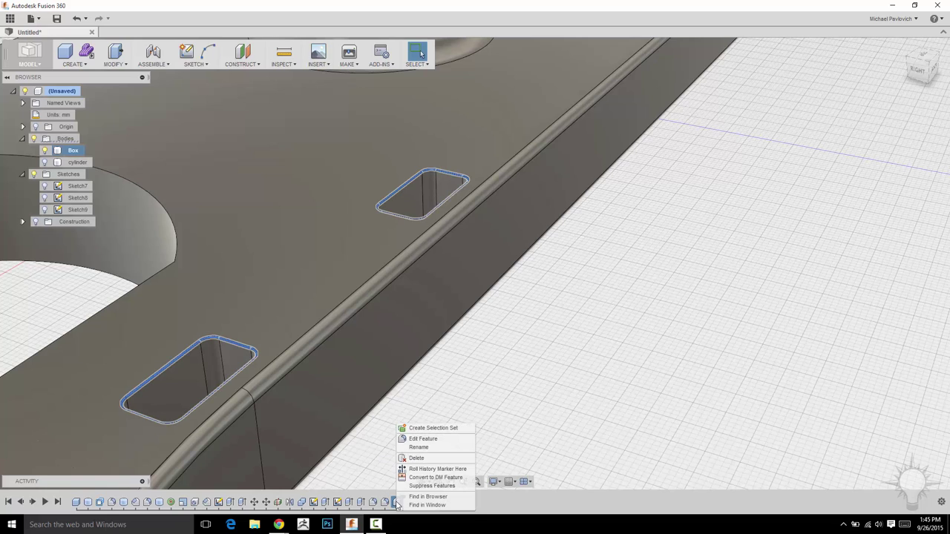
left_click(422, 439)
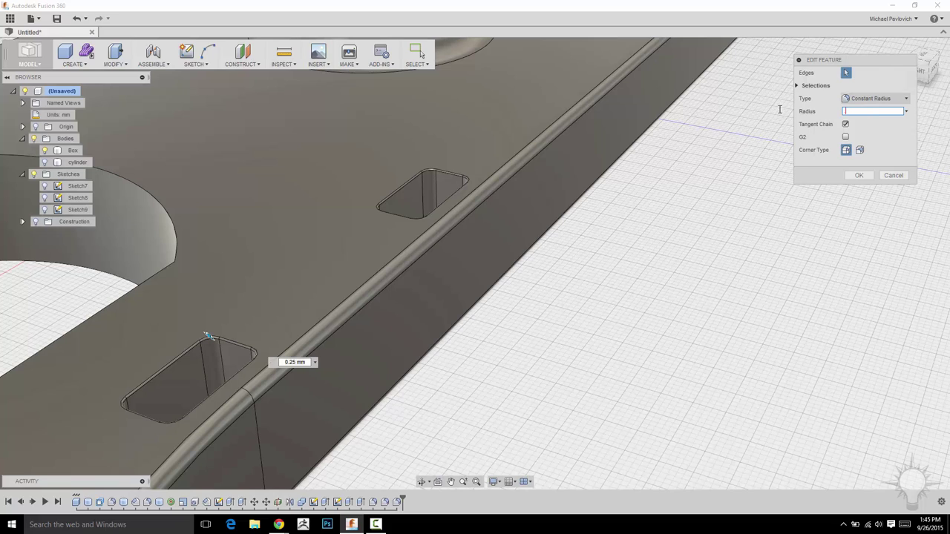
left_click(858, 175)
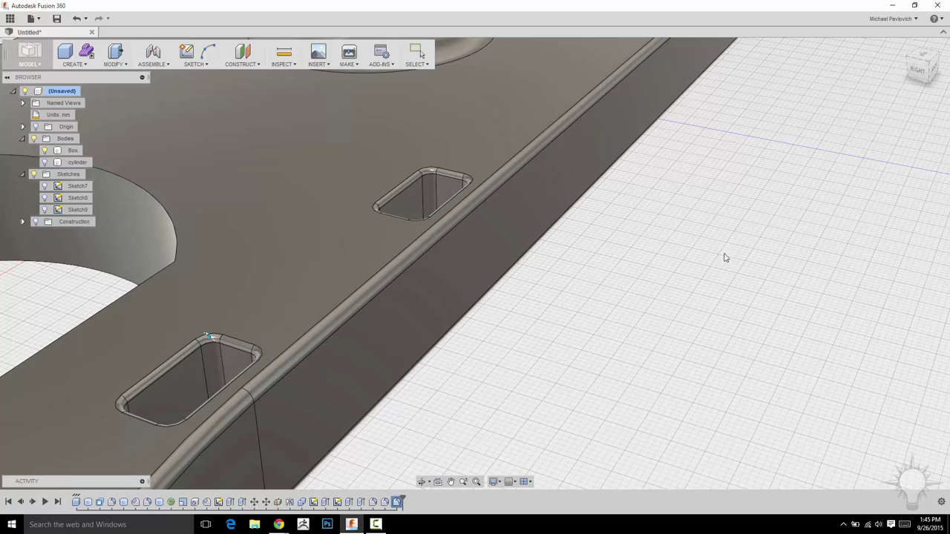
- Show Sketch9 and open it for editing
scroll(708, 254, "down", 5)
middle_click_drag(728, 284, 709, 299, "shift")
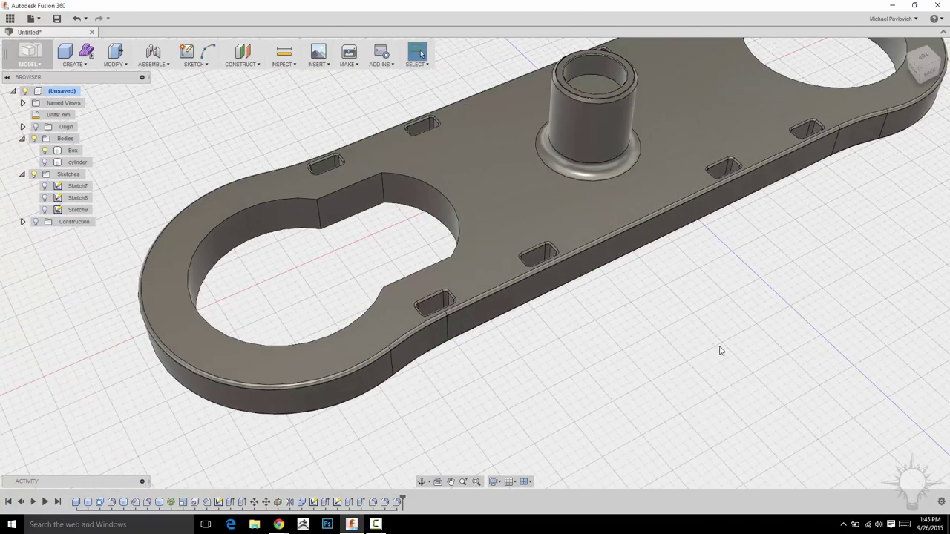
scroll(725, 351, "down", 5)
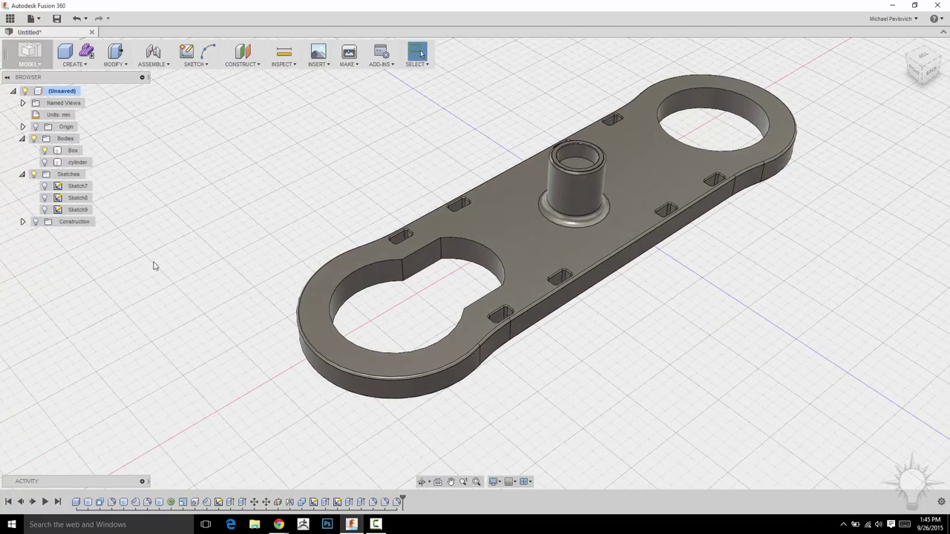
left_click(45, 209)
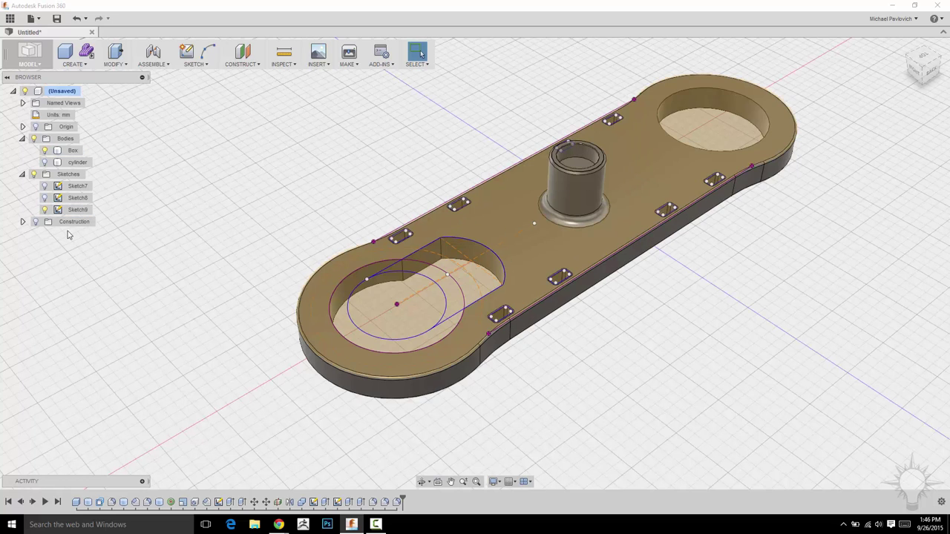
right_click(71, 209)
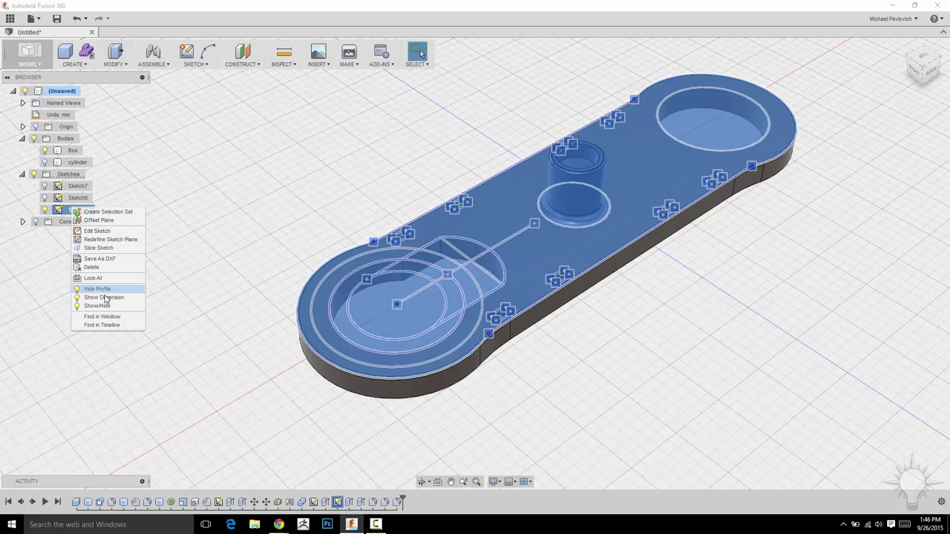
left_click(96, 231)
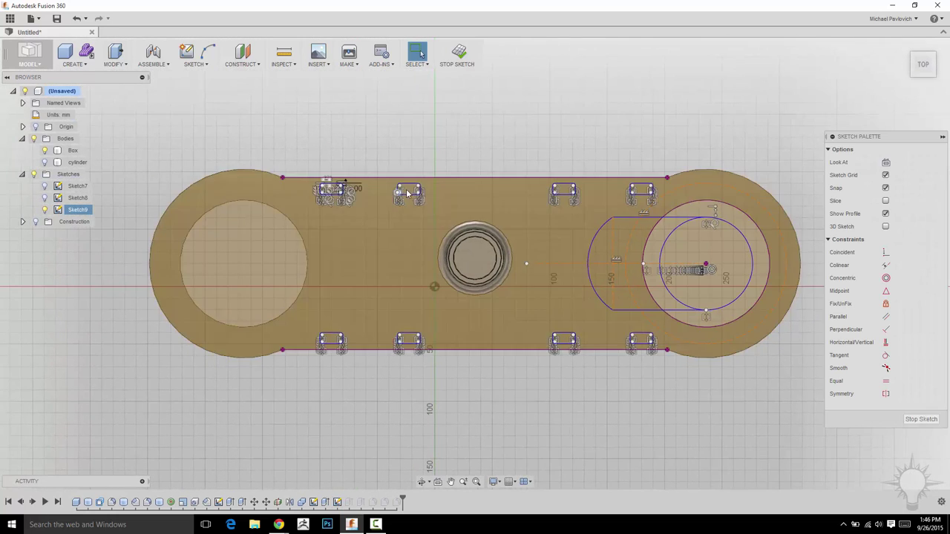
scroll(319, 112, "up", 5)
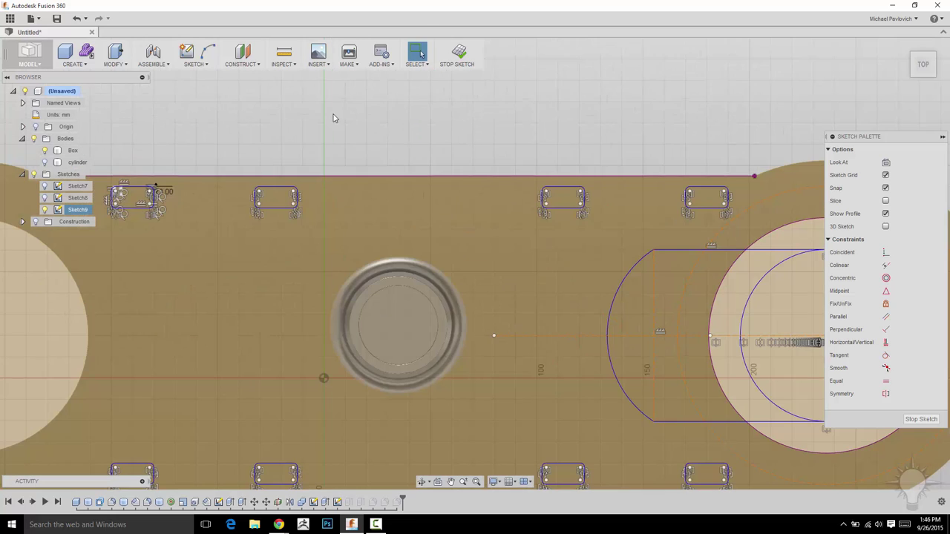
middle_click_drag(294, 133, 370, 94)
scroll(371, 94, "up", 3)
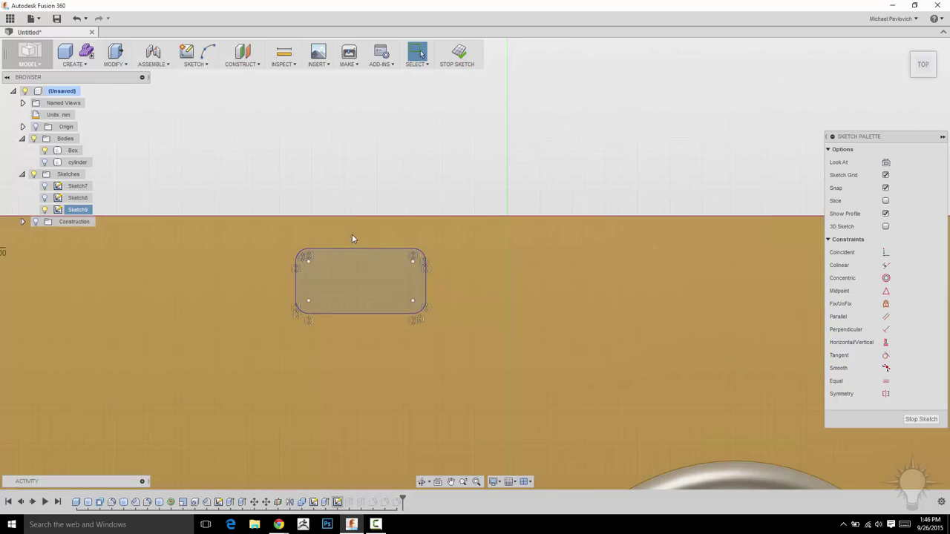
right_click(381, 116)
left_click(367, 131)
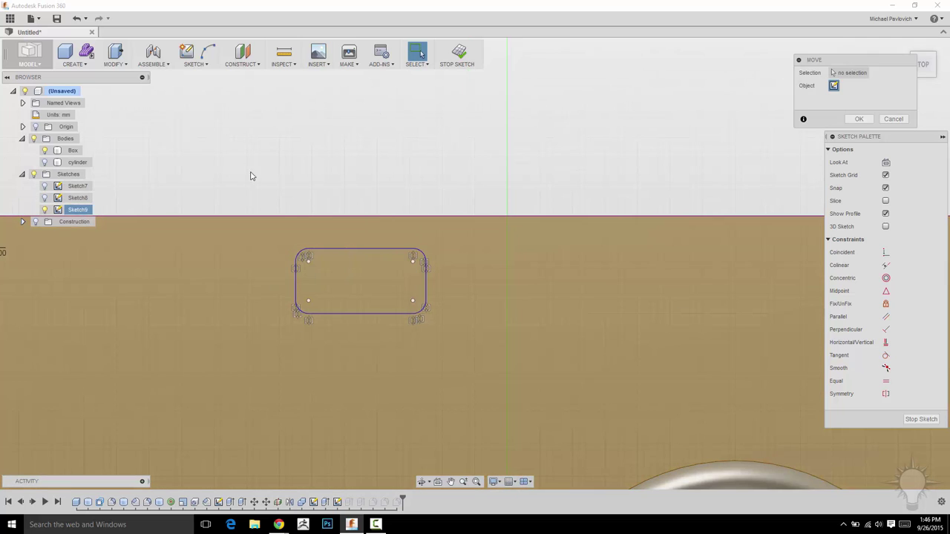
left_click(294, 277)
left_click(300, 311)
left_click(344, 313)
left_click(424, 303)
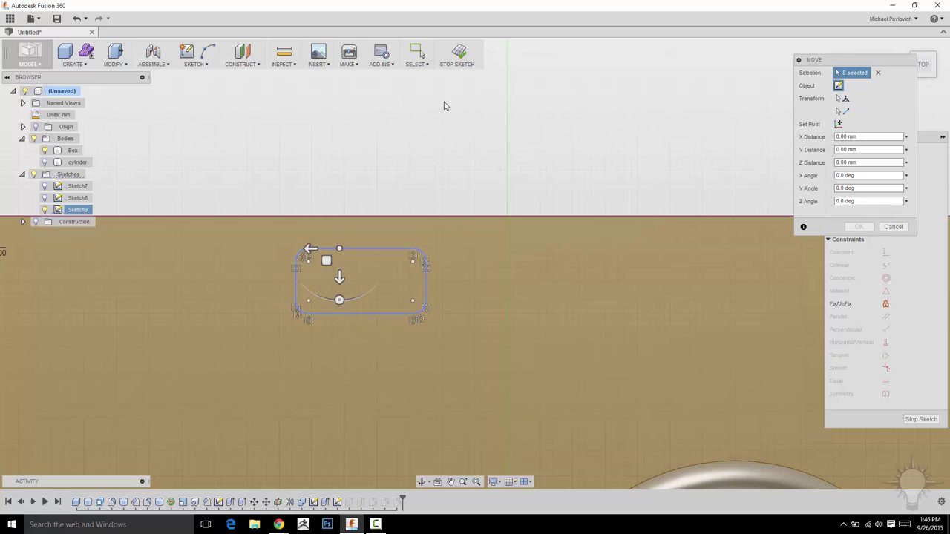
scroll(441, 136, "down", 5)
mouse_move(393, 156)
left_mouse_down()
mouse_move(449, 161)
mouse_move(368, 154)
mouse_move(456, 158)
mouse_move(413, 328)
left_mouse_up()
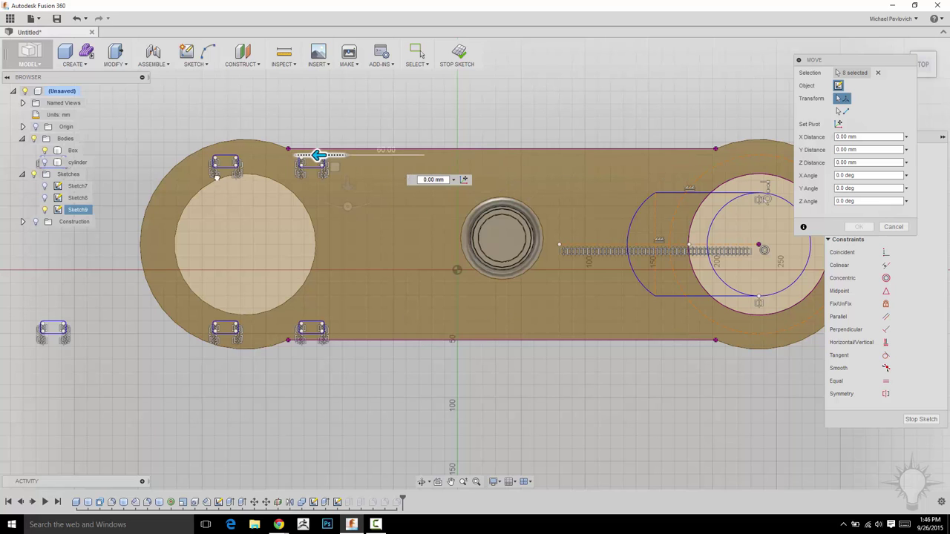
left_click_drag(218, 185, 357, 185)
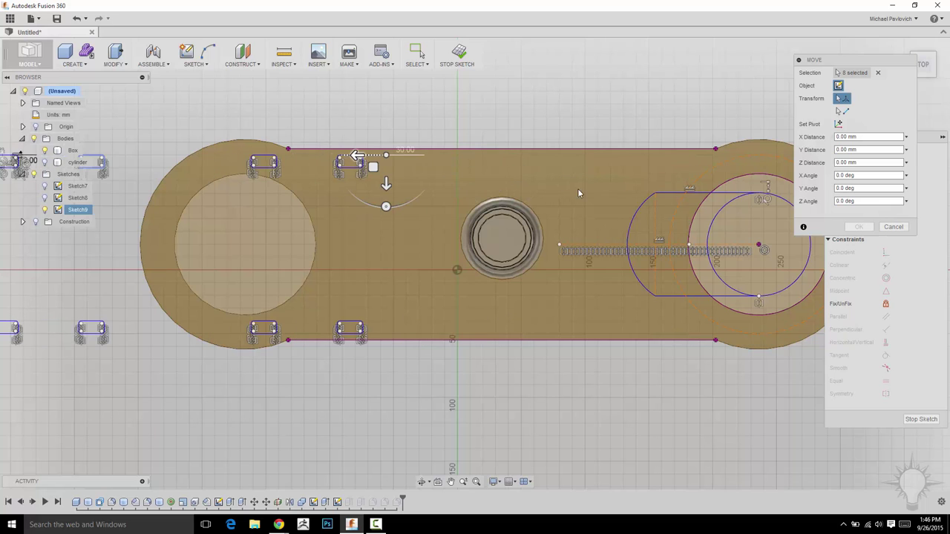
left_click(894, 227)
- Delete the geometric constraints from the upper and lower slots of the second pair counted from the plain round opening
scroll(475, 145, "up", 3)
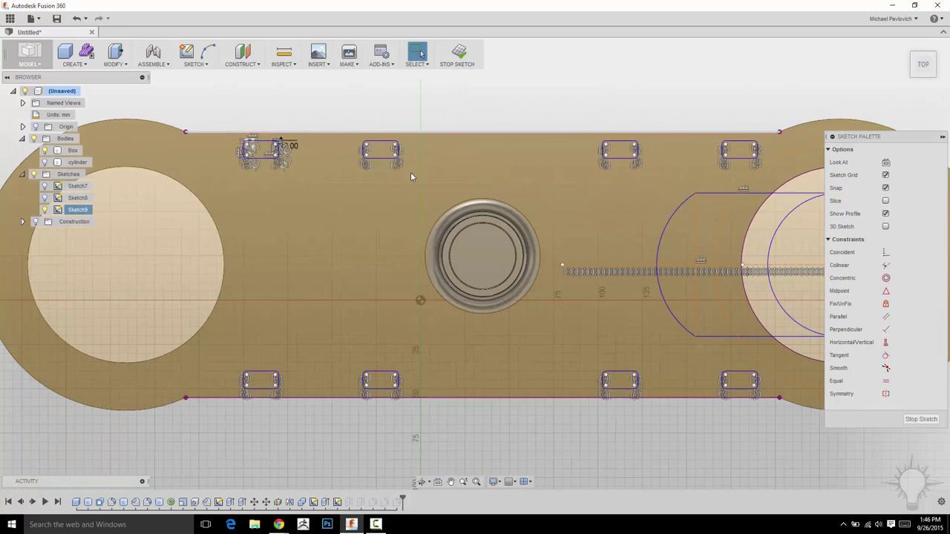
scroll(389, 152, "up", 8)
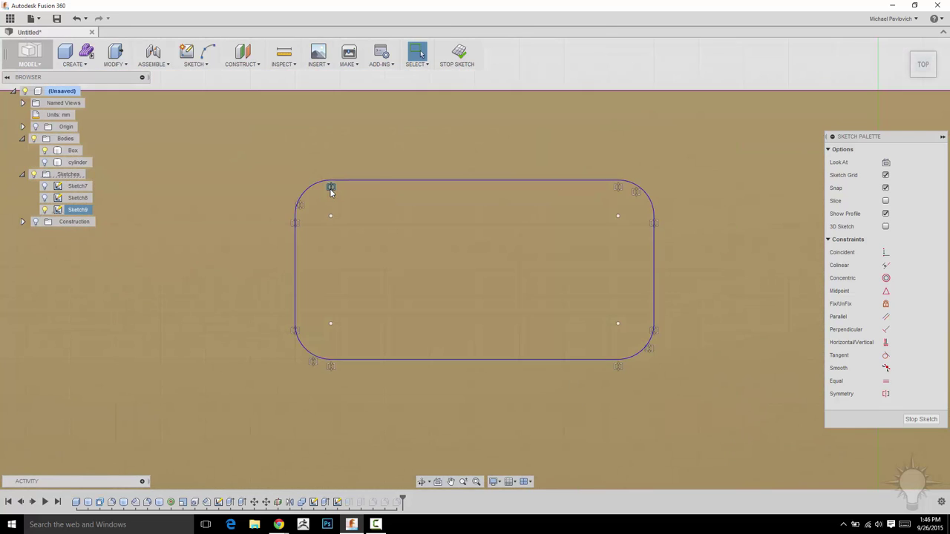
left_click(331, 189)
key("Delete")
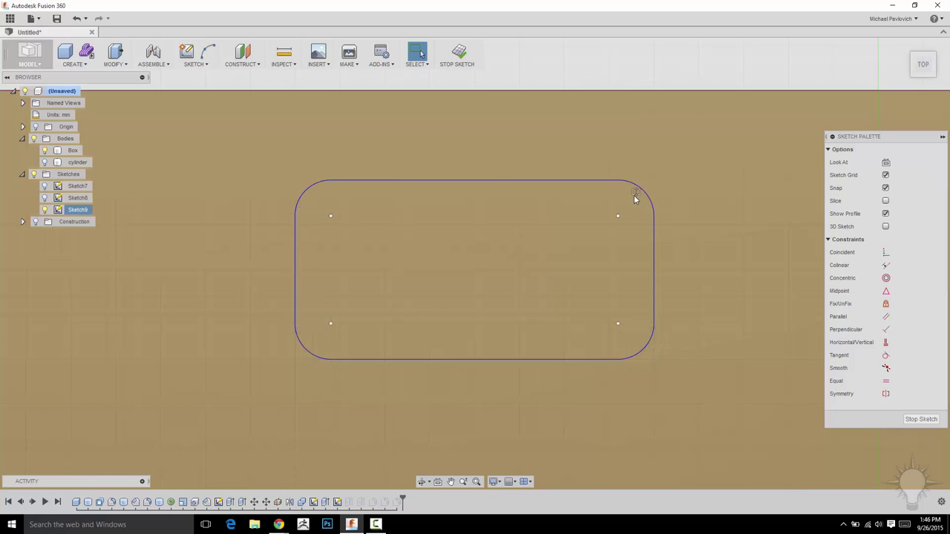
scroll(640, 197, "up", 1)
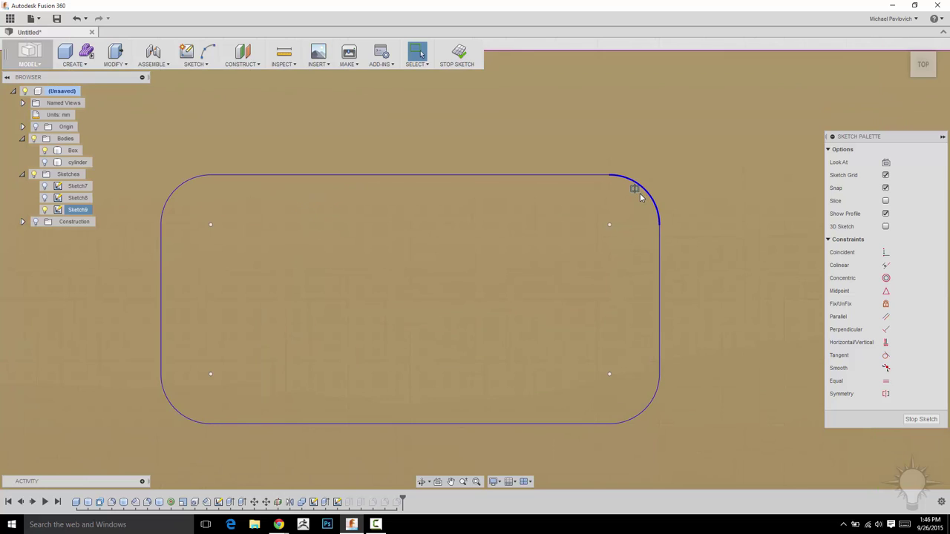
scroll(490, 152, "down", 8)
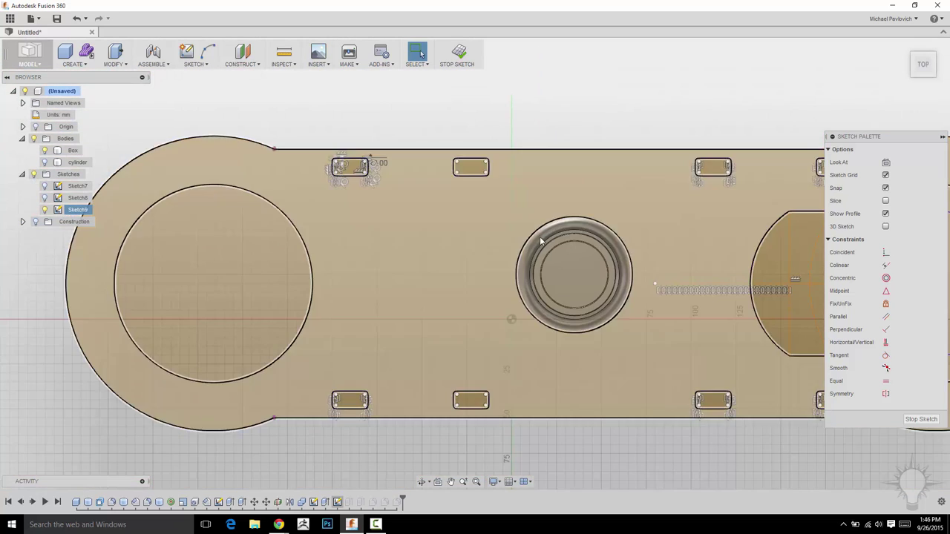
middle_click_drag(540, 236, 468, 213)
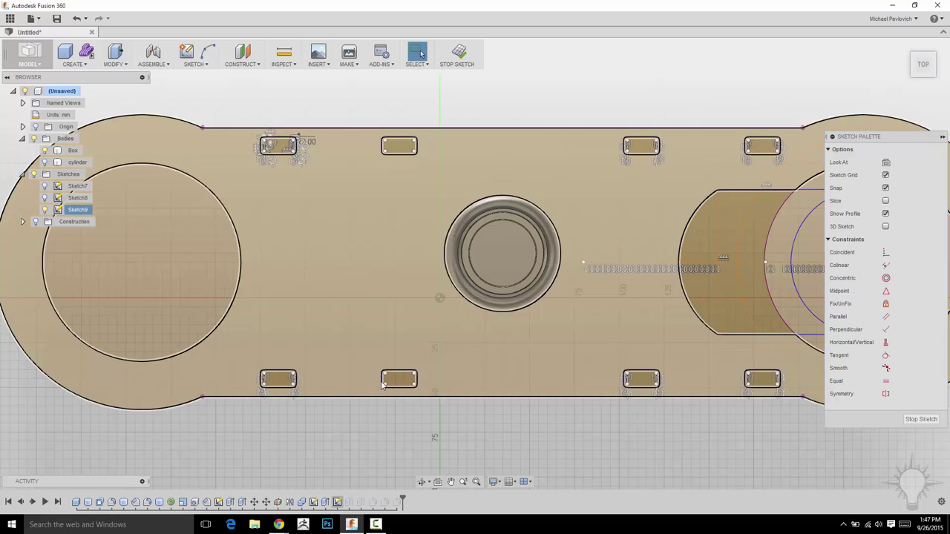
scroll(385, 154, "up", 5)
scroll(353, 341, "down", 3)
scroll(404, 177, "down", 5)
scroll(401, 175, "down", 1)
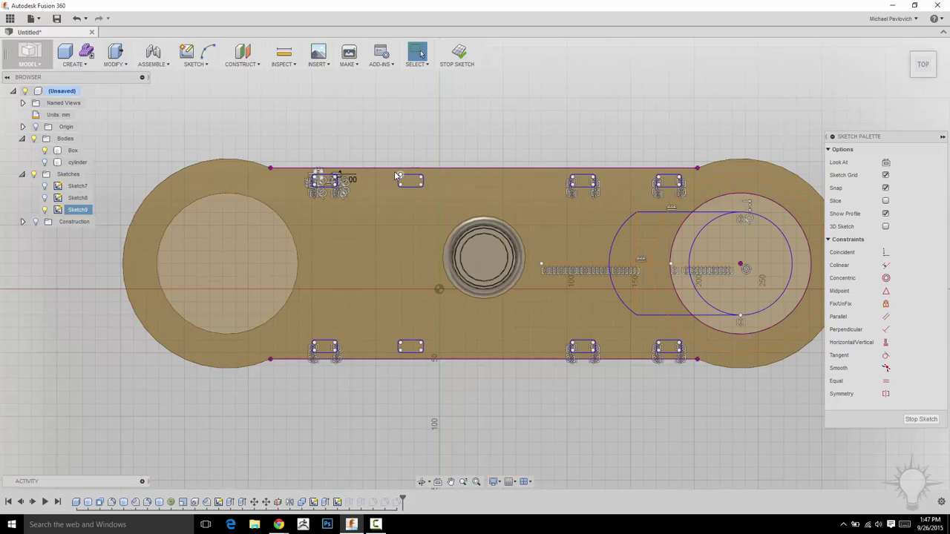
- Try to move the unconstrained second pair of slots lengthwise along the plate toward the central post
left_click_drag(386, 172, 443, 316)
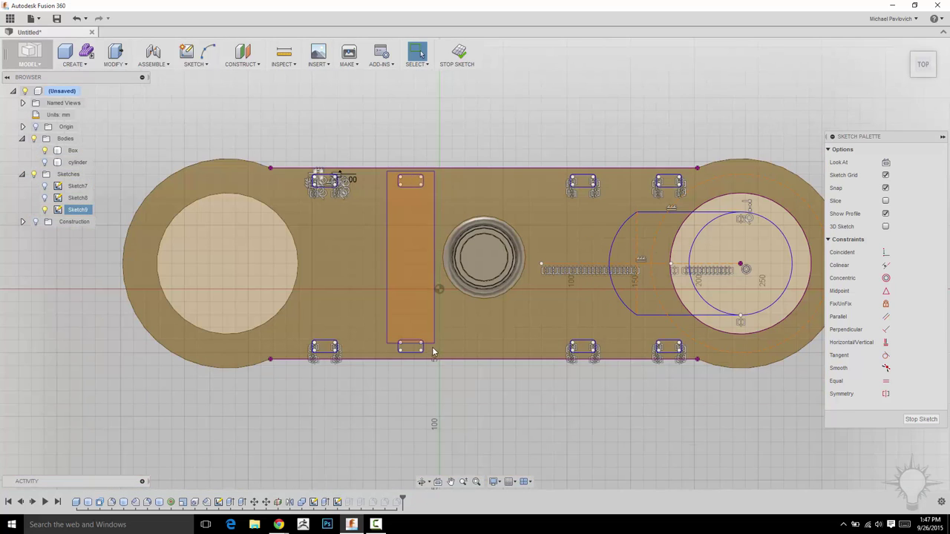
left_click_drag(433, 360, 431, 357)
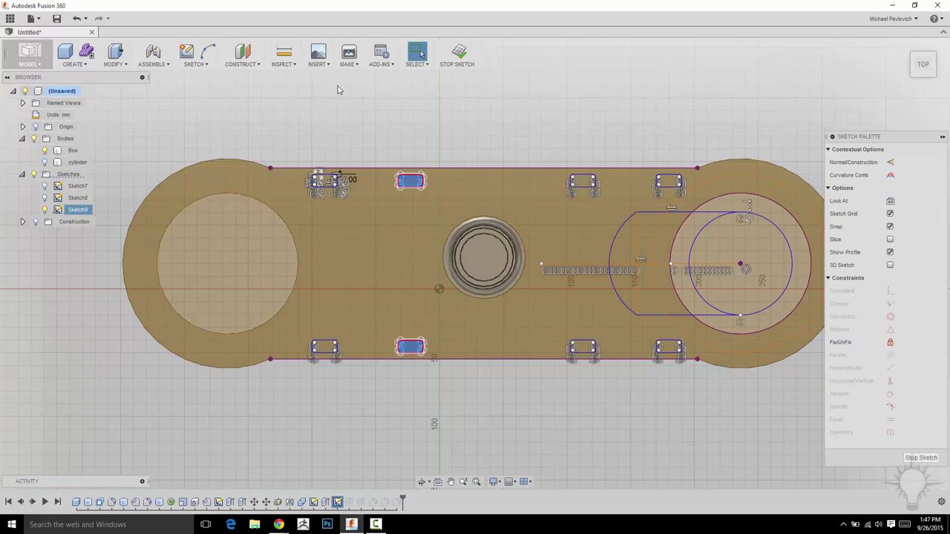
right_click(365, 98)
left_click(346, 108)
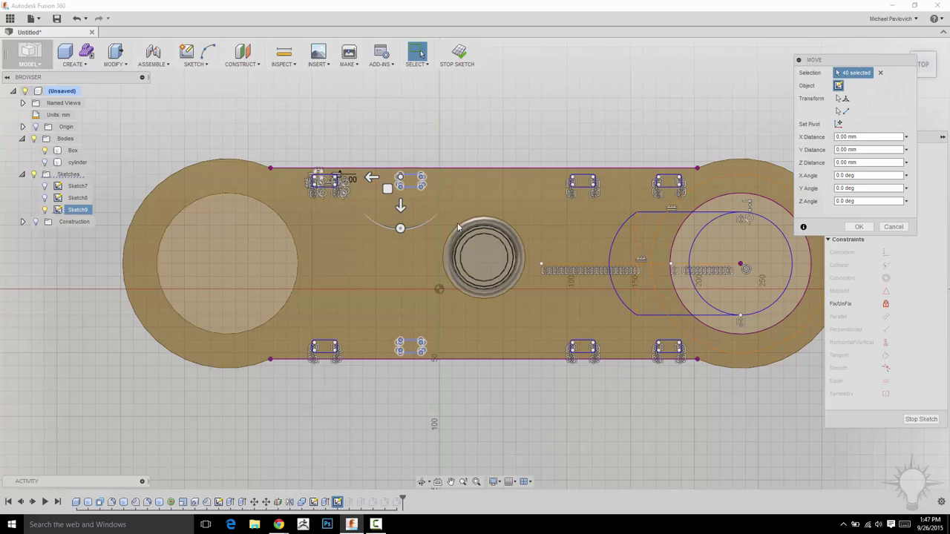
left_click_drag(371, 178, 409, 176)
key("Return")
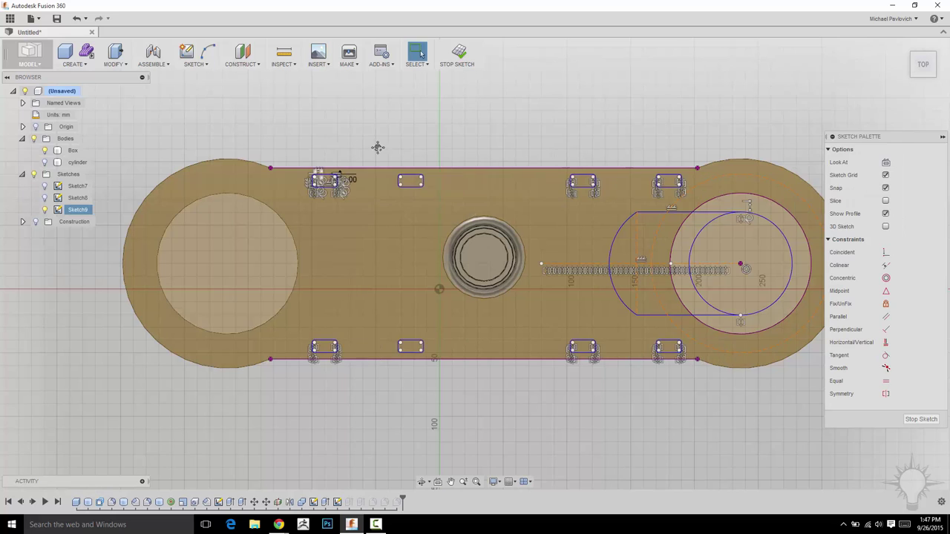
- Delete the constraints on the slot pair nearest the plain round opening, and move the second slot pair by an X distance of -60 mm
scroll(430, 166, "up", 6)
scroll(201, 339, "down", 10)
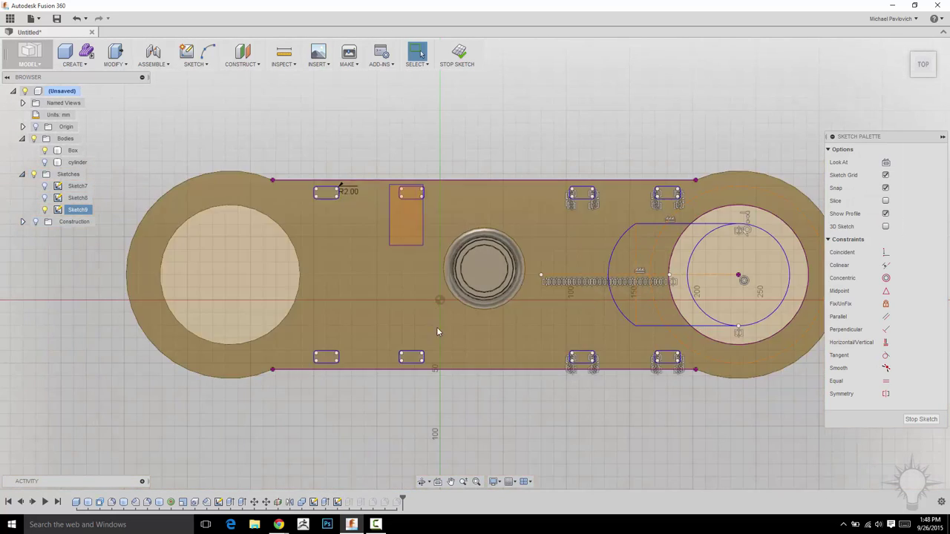
left_click_drag(438, 337, 442, 377)
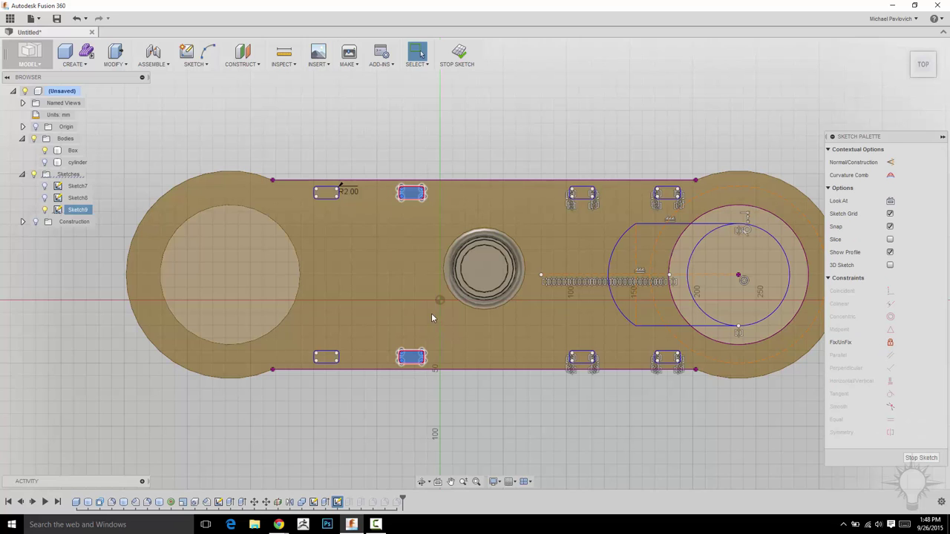
right_click(437, 136)
left_click(400, 152)
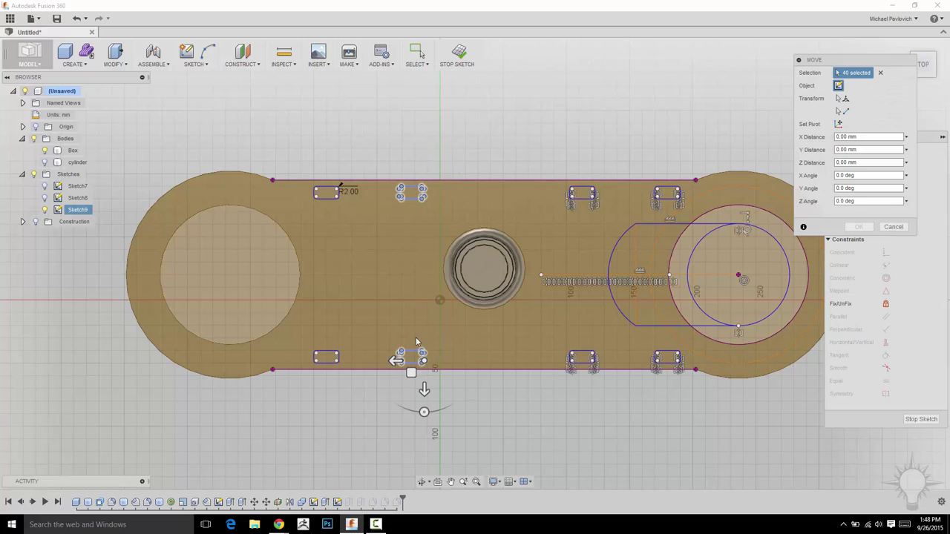
left_click_drag(397, 361, 421, 360)
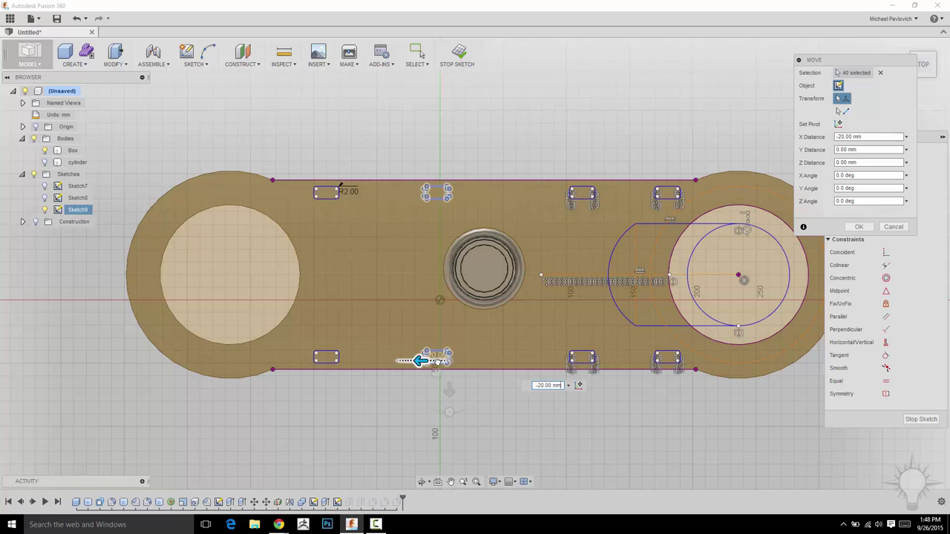
mouse_move(421, 361)
left_mouse_down()
mouse_move(445, 361)
mouse_move(381, 360)
mouse_move(434, 361)
left_mouse_up()
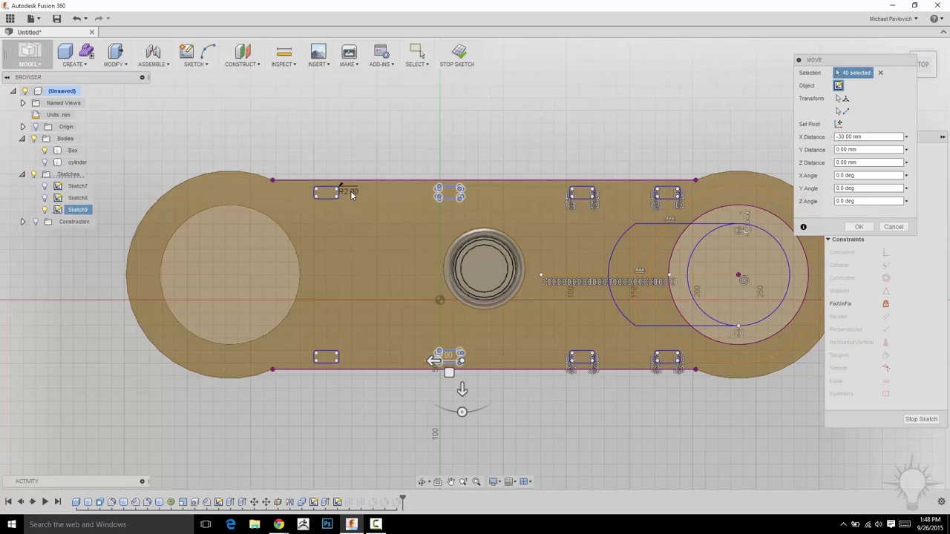
left_click_drag(429, 361, 472, 360)
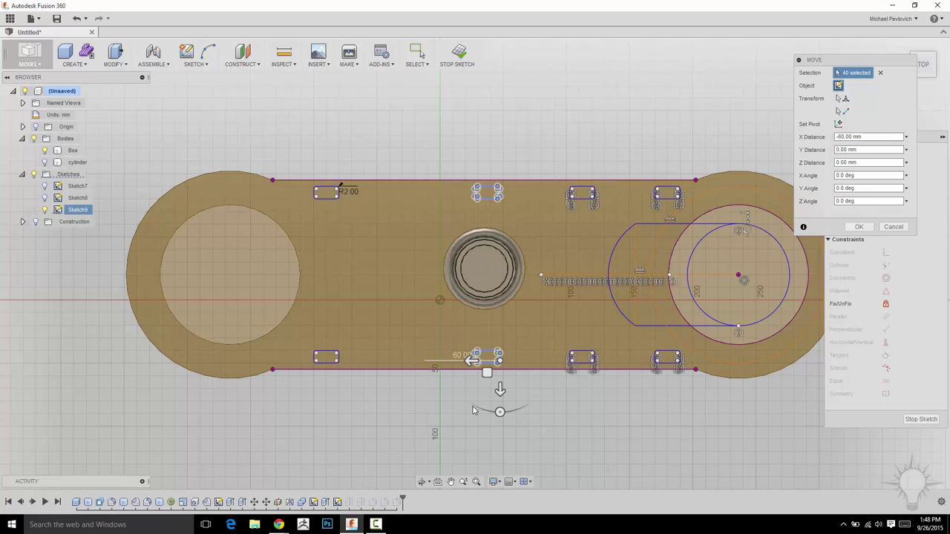
left_click(858, 226)
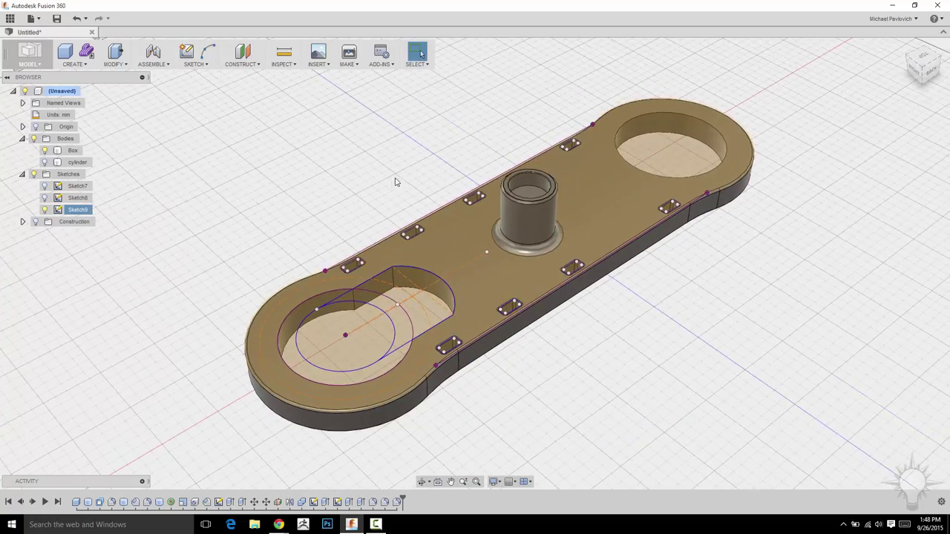
- Examine the plate and the updated slot positions in 3D from several angles
middle_click_drag(392, 185, 695, 314, "shift")
scroll(704, 303, "up", 4)
scroll(703, 303, "down", 1)
middle_click_drag(405, 174, 751, 252)
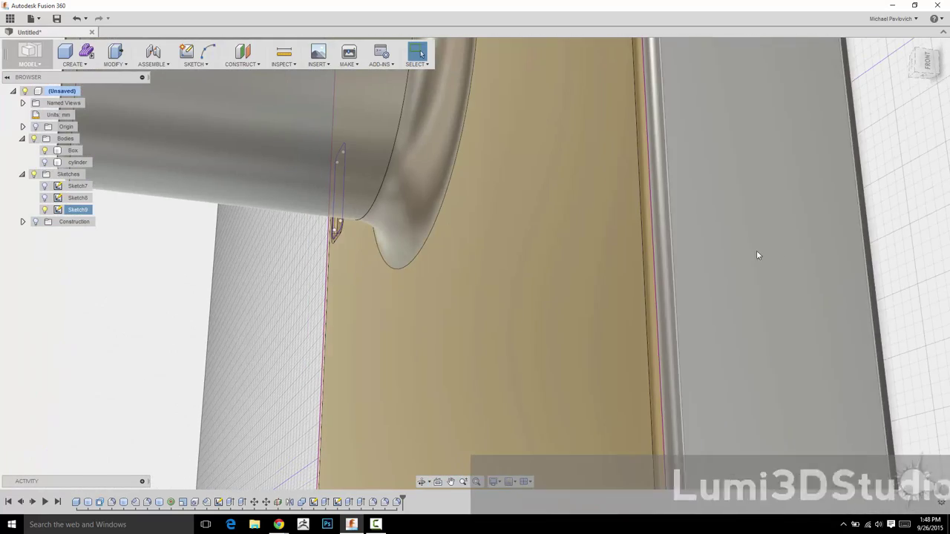
left_click(903, 47)
scroll(539, 183, "up", 3)
scroll(540, 183, "up", 2)
scroll(735, 87, "down", 3)
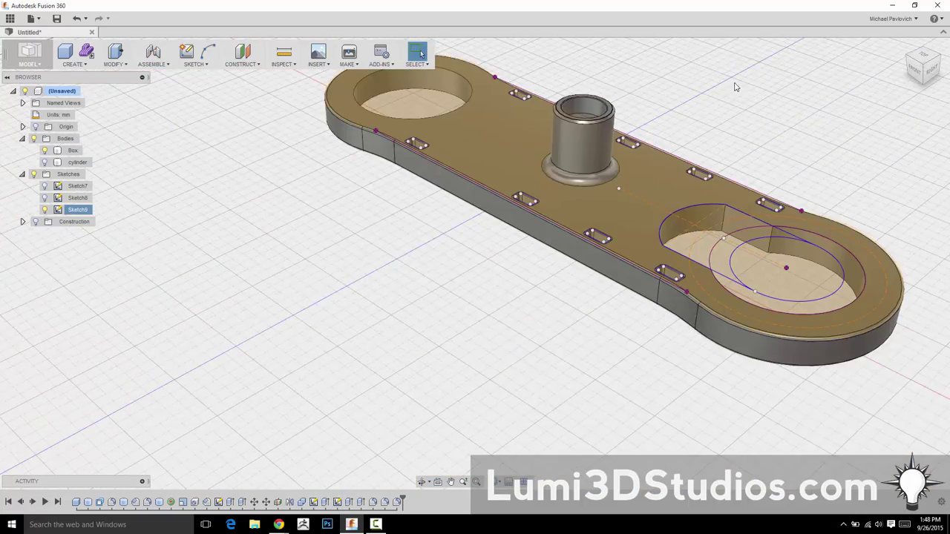